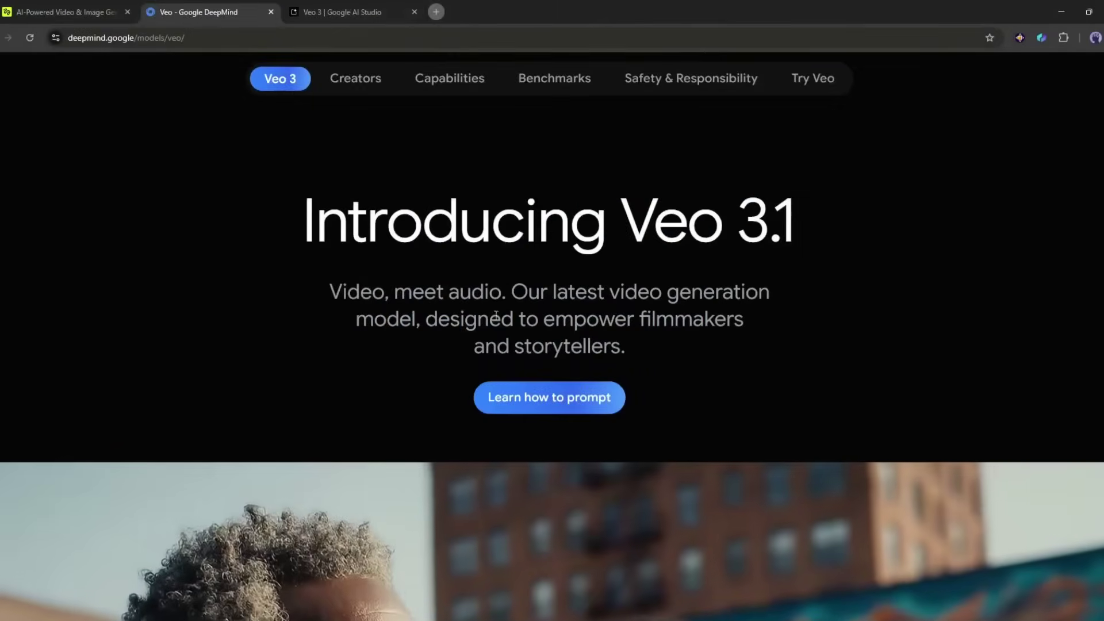
Scroll past the Introducing Veo 3.1 hero down to the showcase video.
{"action": "scroll", "coordinate": [468, 313], "scroll_direction": "down", "scroll_amount": 6}
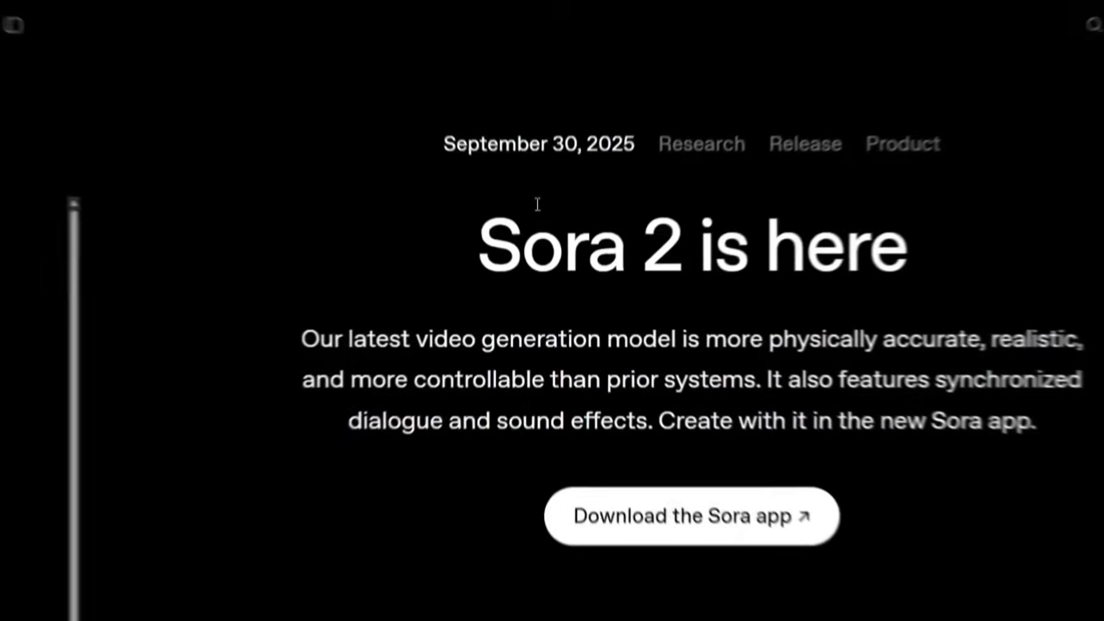
Scroll through the Sora 2 announcement to example clips like the figure skater video.
{"action": "scroll", "coordinate": [500, 241], "scroll_direction": "down", "scroll_amount": 3}
{"action": "scroll", "coordinate": [505, 253], "scroll_direction": "down", "scroll_amount": 15}
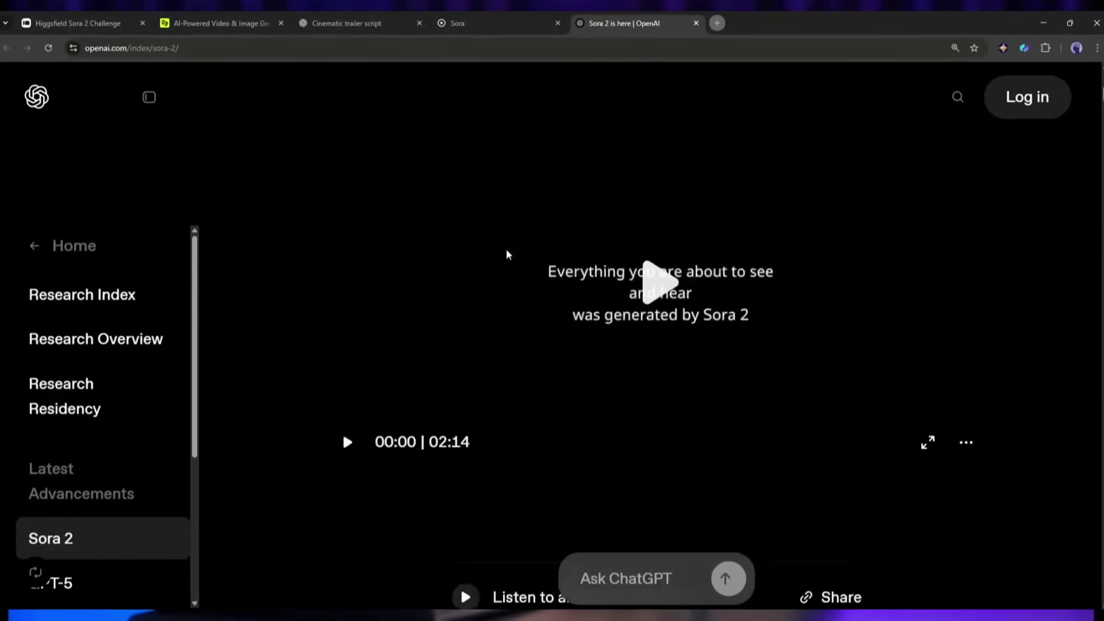
{"action": "scroll", "coordinate": [508, 250], "scroll_direction": "down", "scroll_amount": 20}
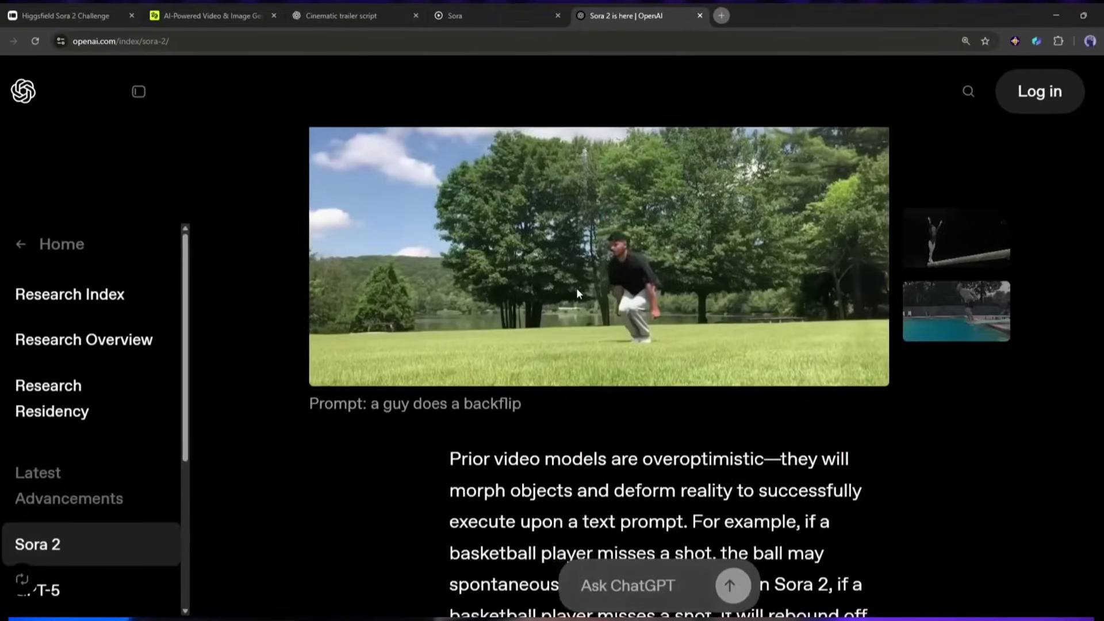
{"action": "scroll", "coordinate": [575, 281], "scroll_direction": "down", "scroll_amount": 4}
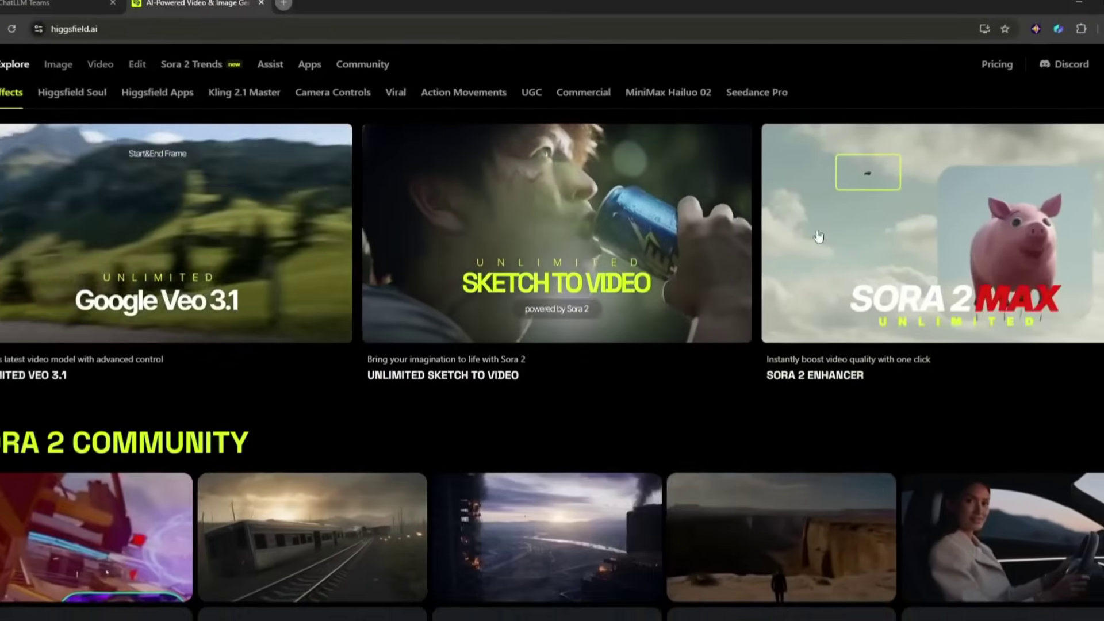
Browse the Higgsfield Explore page, then view the Apps page.
{"action": "scroll", "coordinate": [227, 239], "scroll_direction": "down", "scroll_amount": 7}
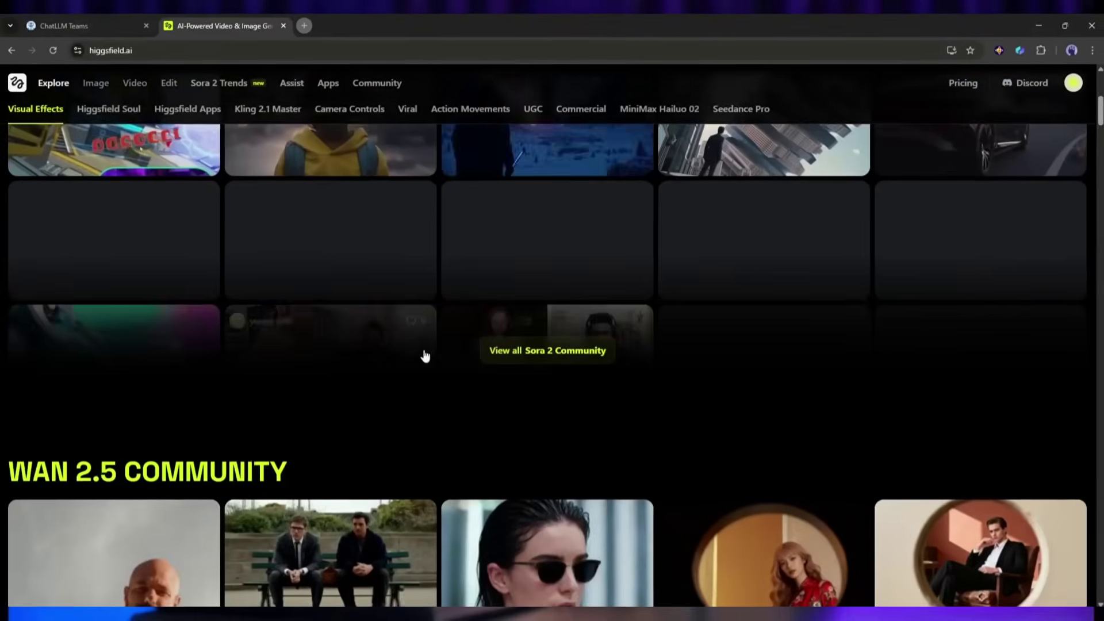
{"action": "scroll", "coordinate": [425, 355], "scroll_direction": "down", "scroll_amount": 15}
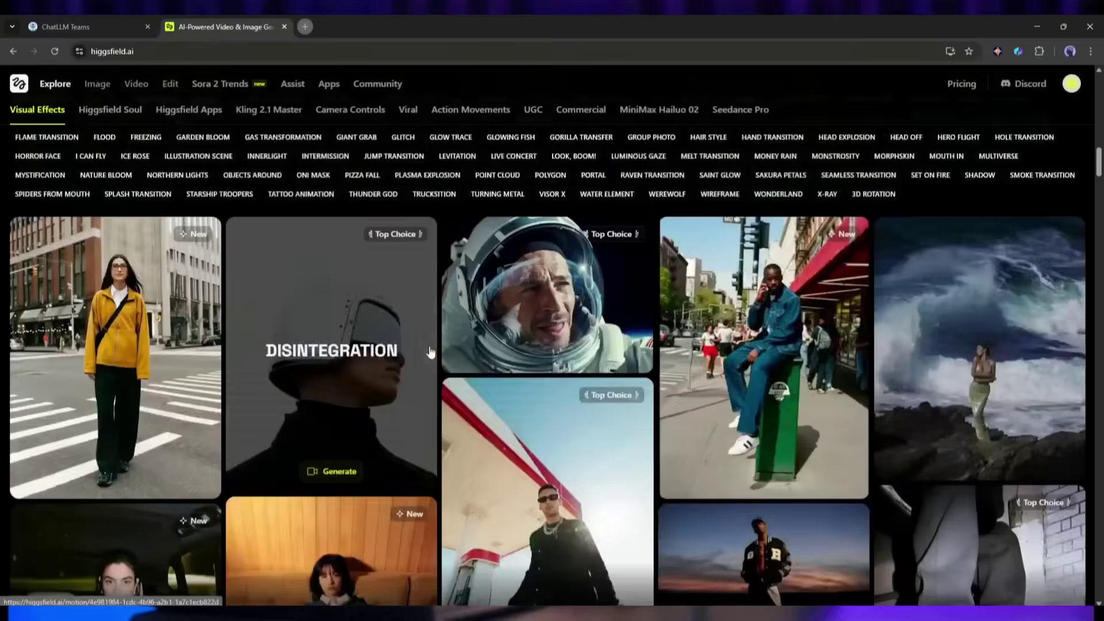
{"action": "scroll", "coordinate": [426, 351], "scroll_direction": "down", "scroll_amount": 5}
{"action": "scroll", "coordinate": [426, 352], "scroll_direction": "up", "scroll_amount": 20}
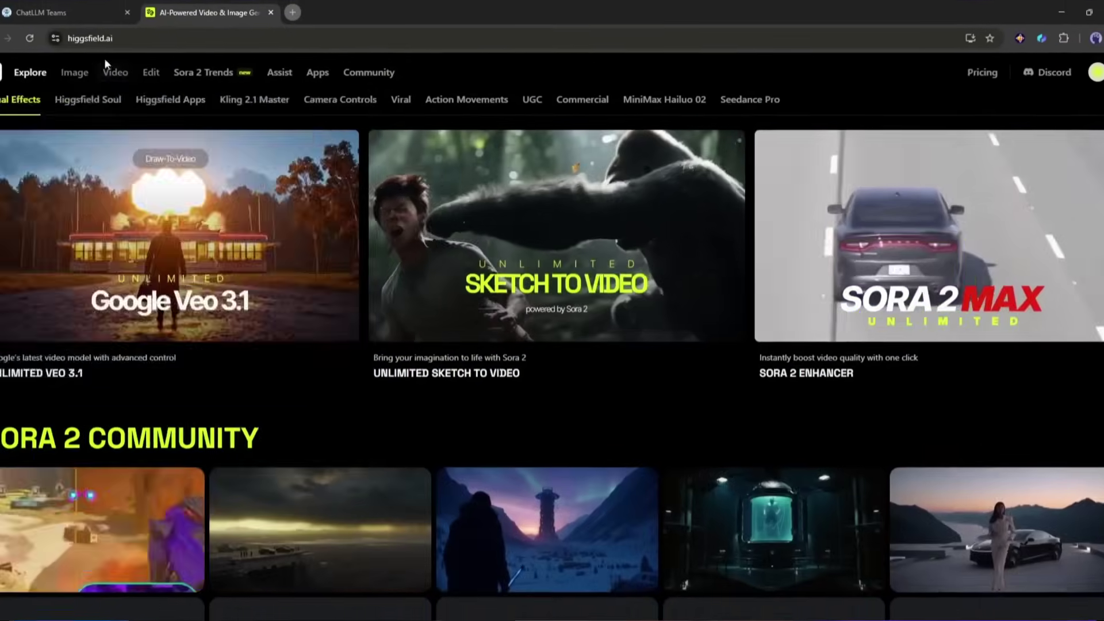
{"action": "mouse_move", "coordinate": [38, 54]}
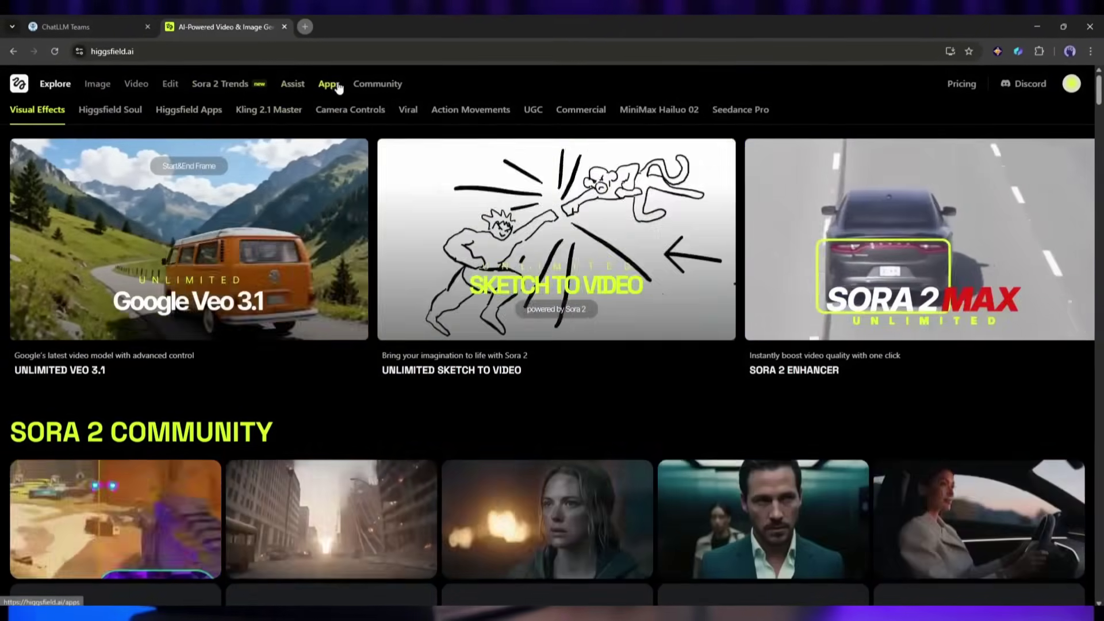
{"action": "left_click", "coordinate": [328, 84]}
Visit the Edit product-placement and Soul image pages, then return to Explore.
{"action": "mouse_move", "coordinate": [95, 87]}
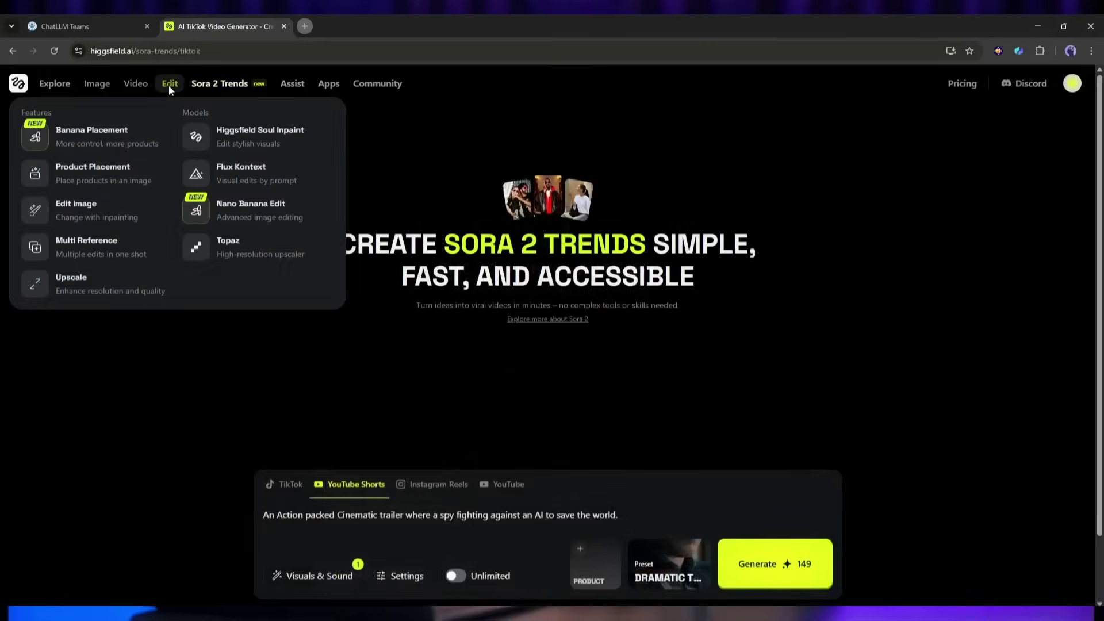
{"action": "left_click", "coordinate": [169, 85]}
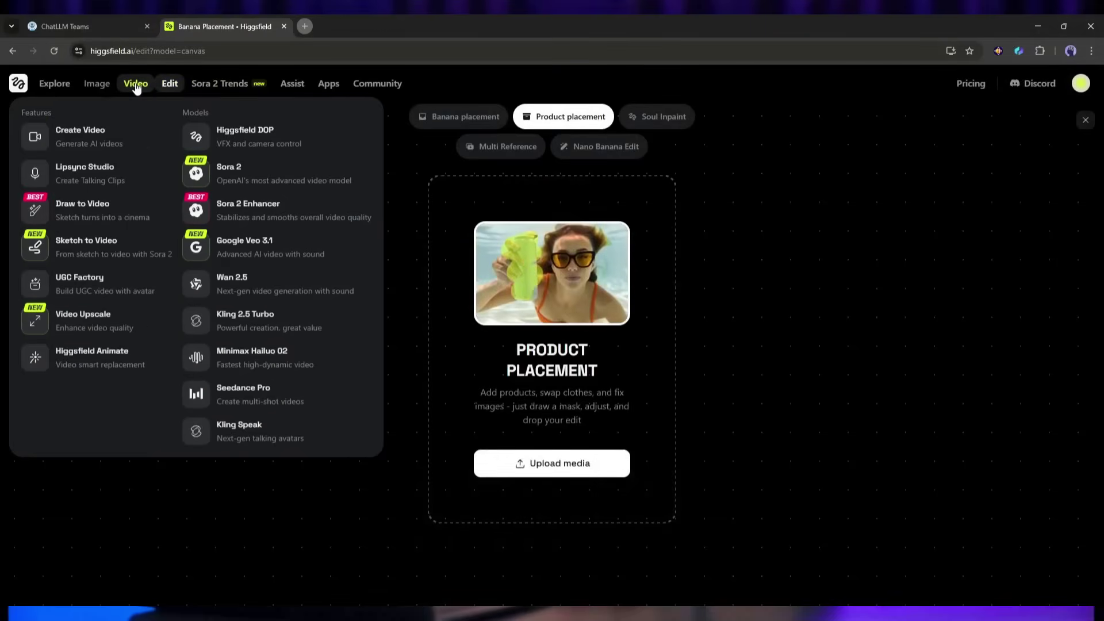
{"action": "left_click", "coordinate": [134, 84]}
{"action": "mouse_move", "coordinate": [104, 89]}
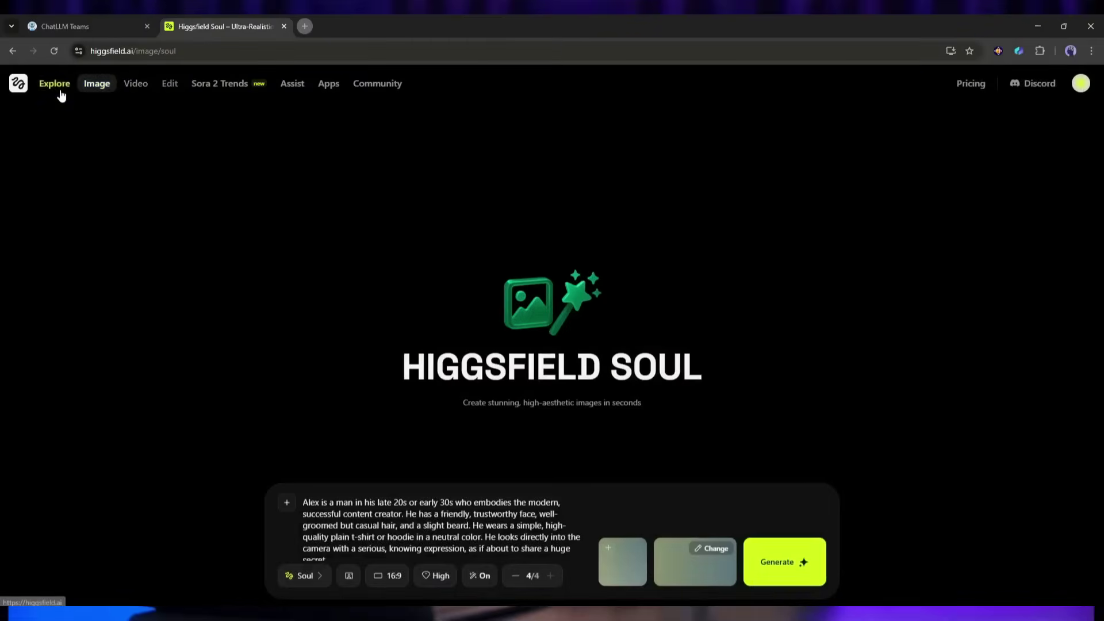
{"action": "left_click", "coordinate": [68, 89]}
{"action": "mouse_move", "coordinate": [138, 91]}
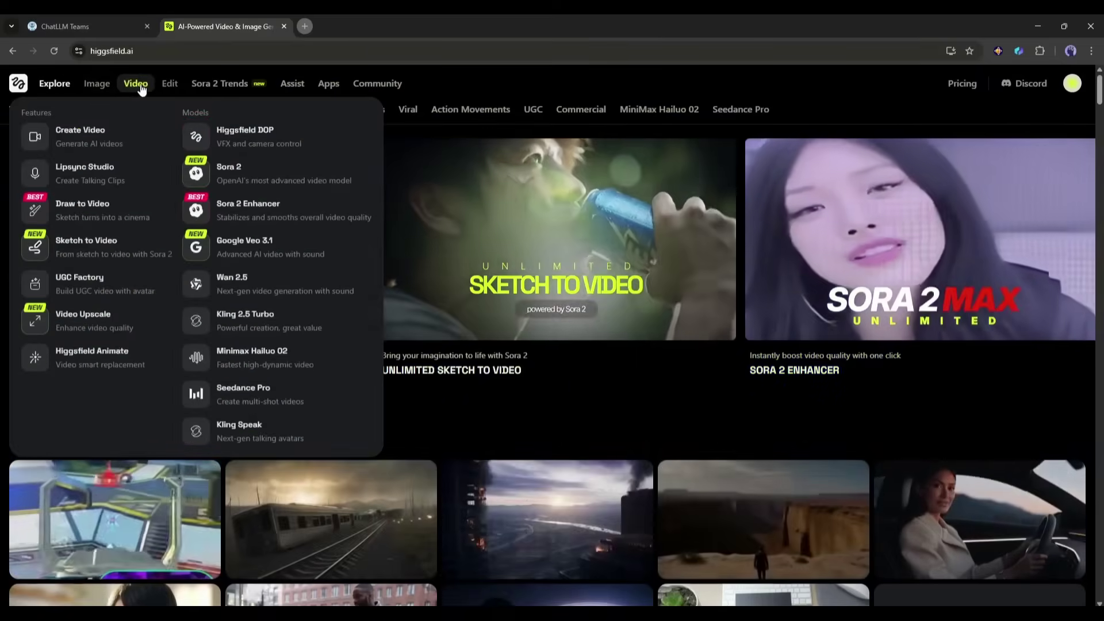
Open the video generator and browse motion presets for Sora 2, Kling, Wan 2.5, Veo3 and Minimax.
{"action": "left_click", "coordinate": [137, 84]}
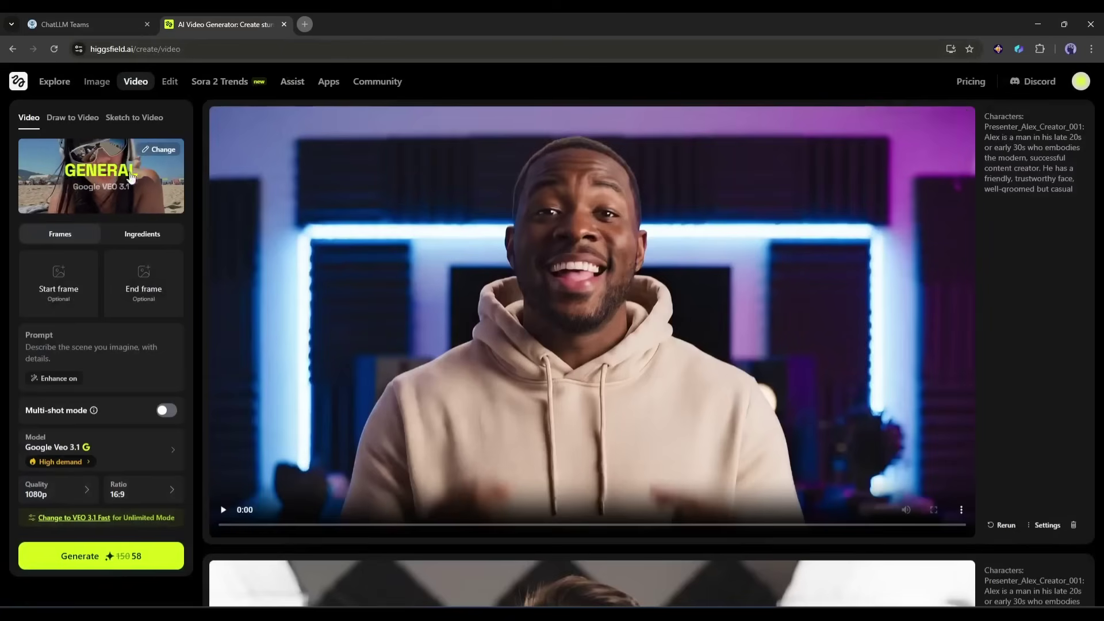
{"action": "left_click", "coordinate": [84, 171]}
{"action": "left_click", "coordinate": [315, 117]}
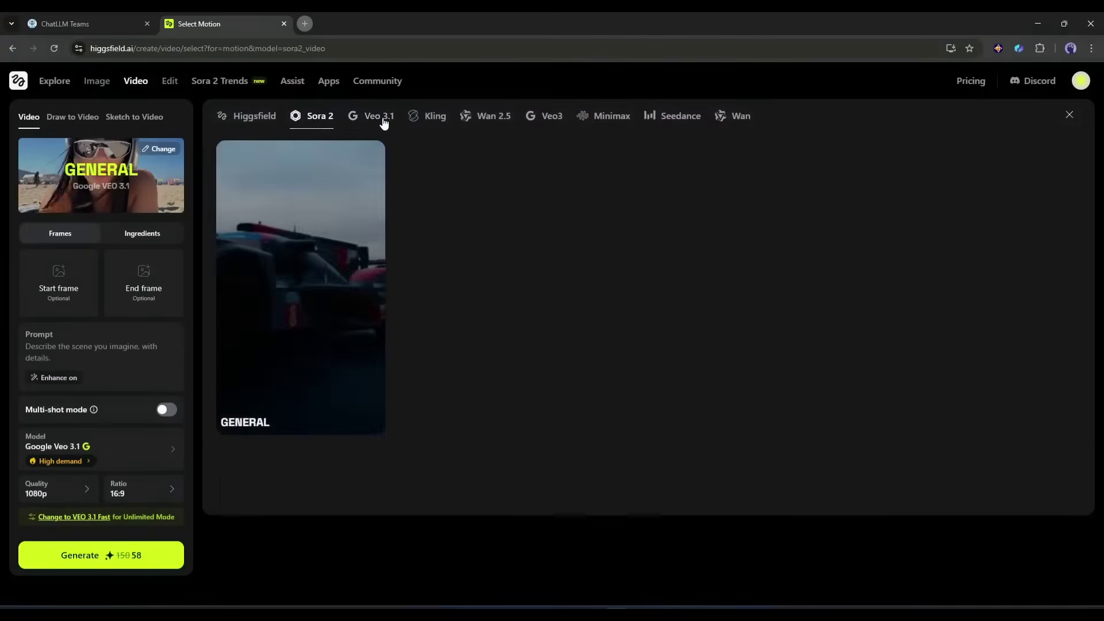
{"action": "left_click", "coordinate": [432, 117]}
{"action": "left_click", "coordinate": [490, 116]}
{"action": "left_click", "coordinate": [547, 116]}
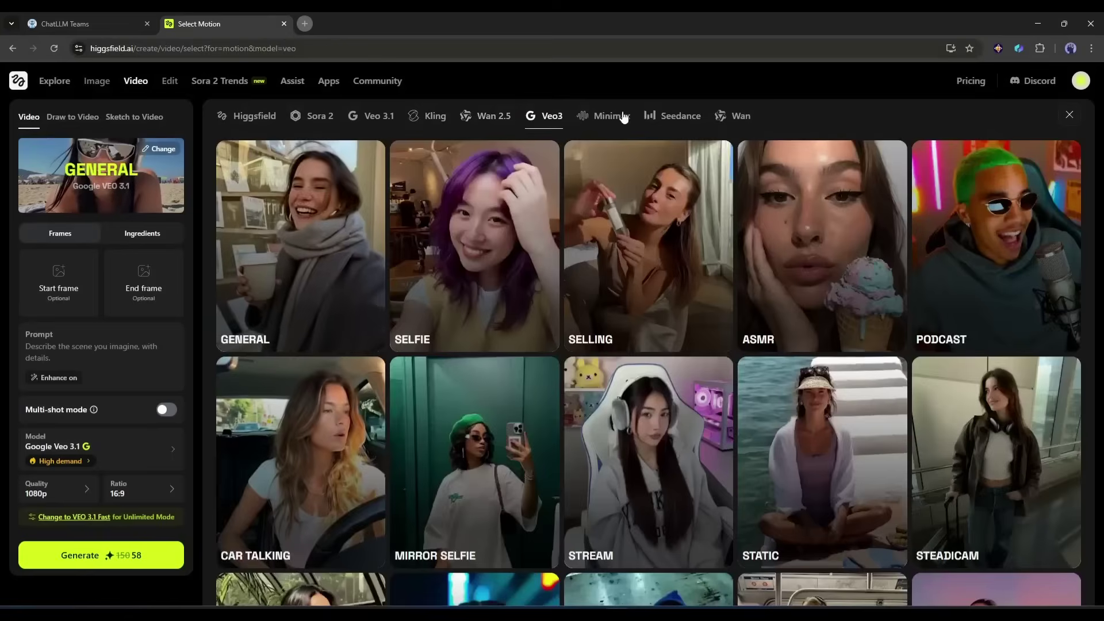
{"action": "left_click", "coordinate": [623, 117]}
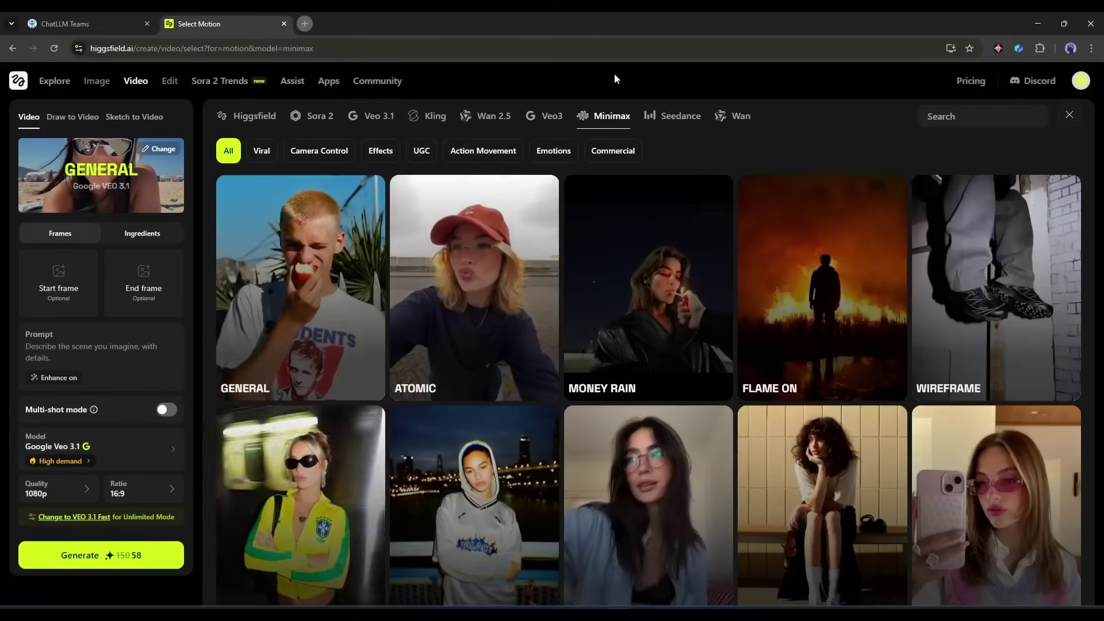
Keep the Veo 3.1 GENERAL preset and use start/end frame inputs rather than Ingredients.
{"action": "left_click", "coordinate": [368, 115]}
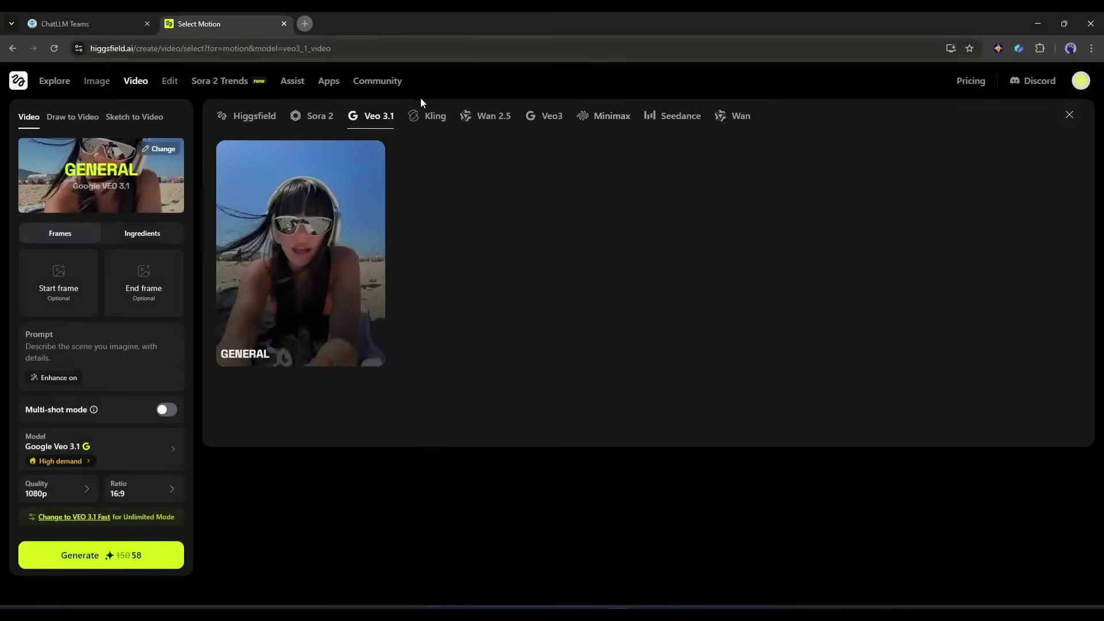
{"action": "left_click", "coordinate": [329, 196]}
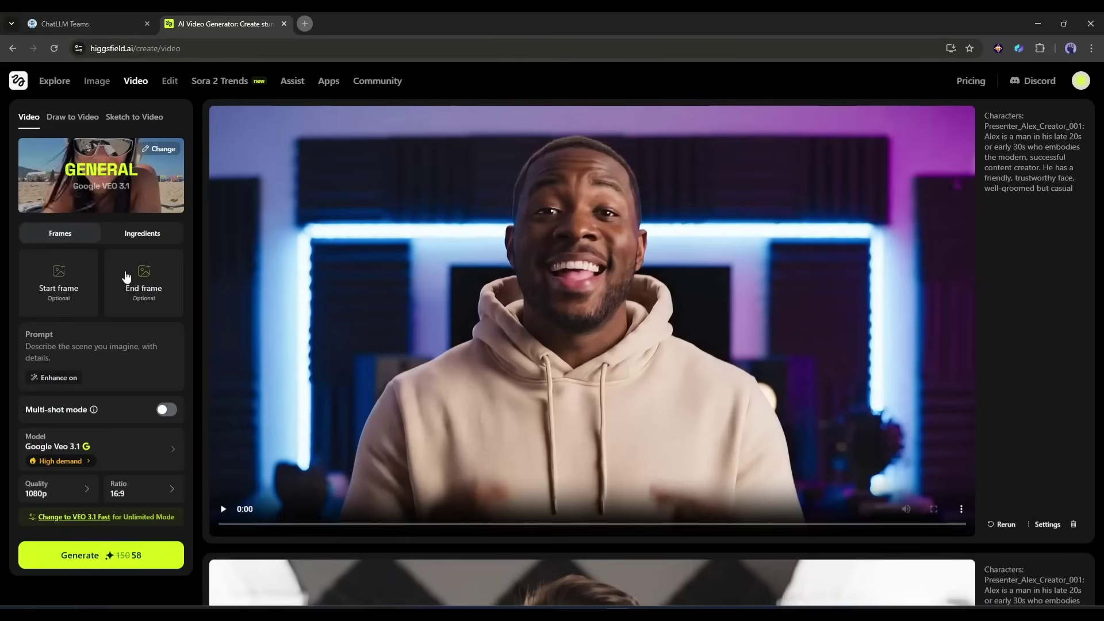
{"action": "left_click", "coordinate": [145, 233]}
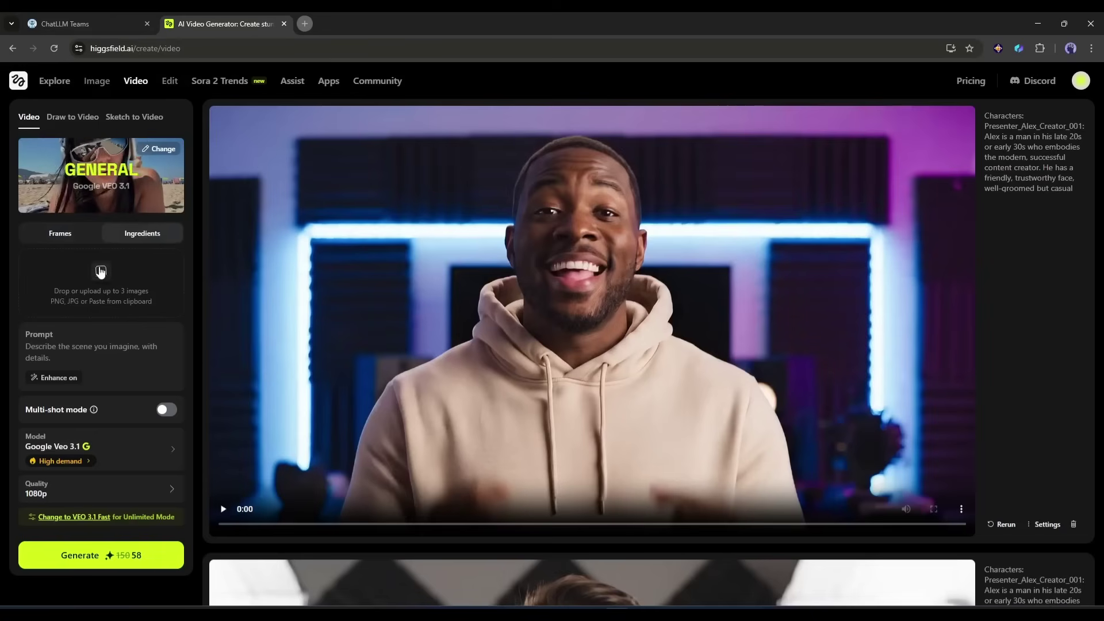
{"action": "left_click", "coordinate": [60, 234]}
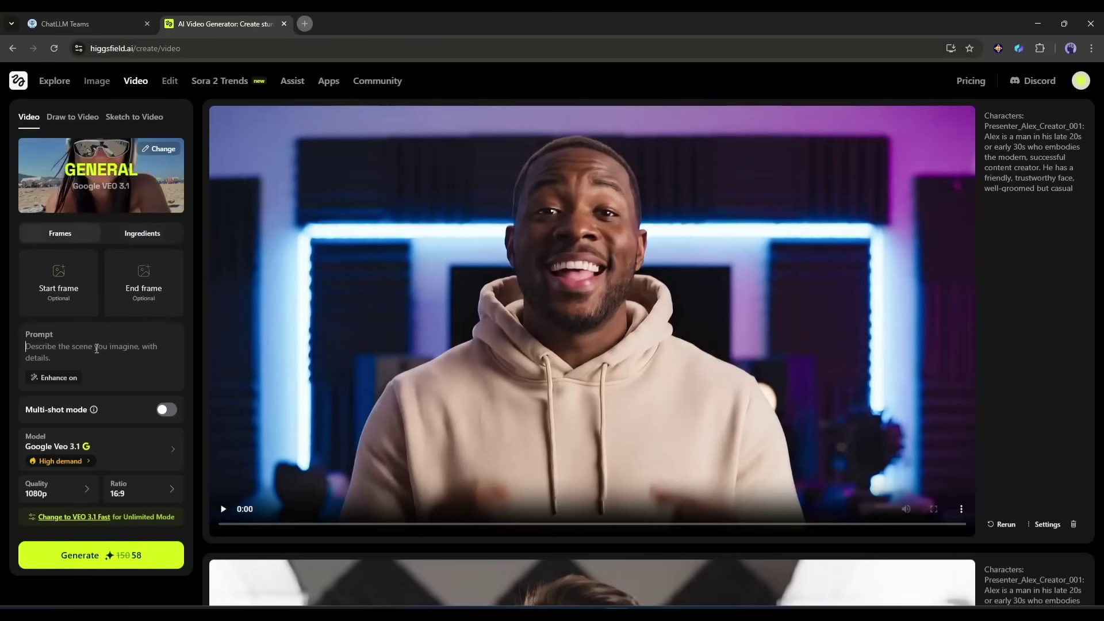
{"action": "left_click", "coordinate": [55, 346]}
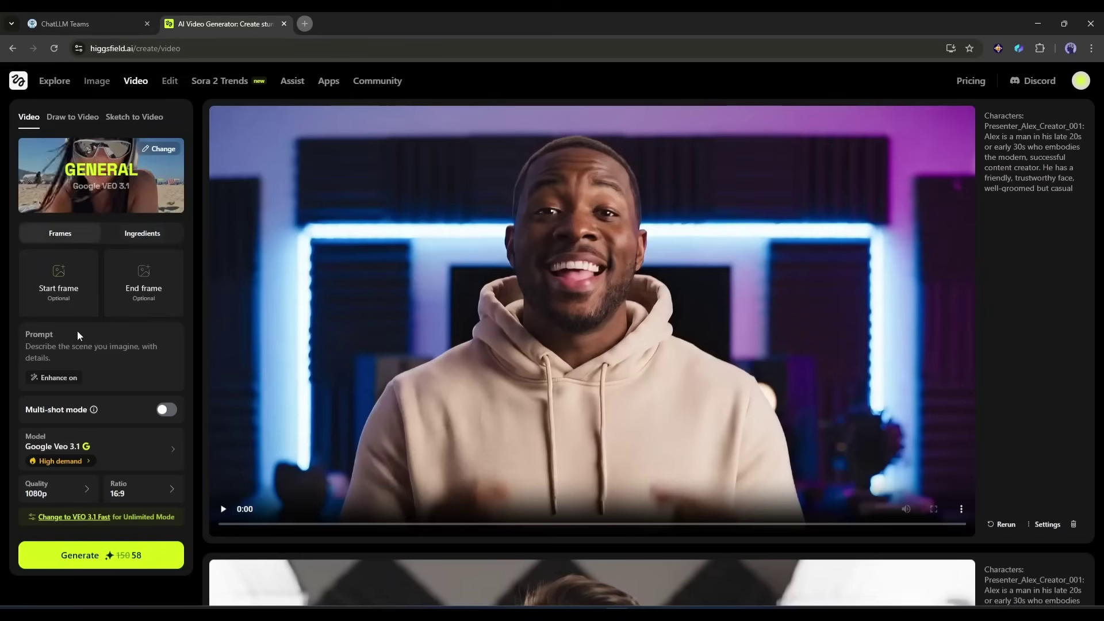
{"action": "type", "text": "A c"}
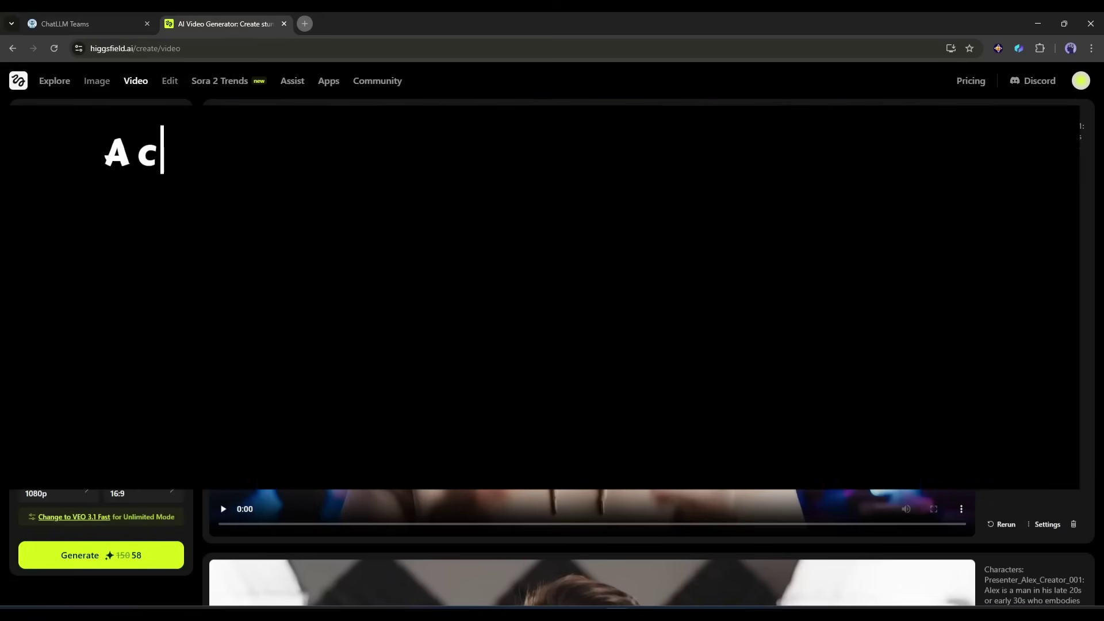
{"action": "type", "text": "inematic close-up of a detective"}
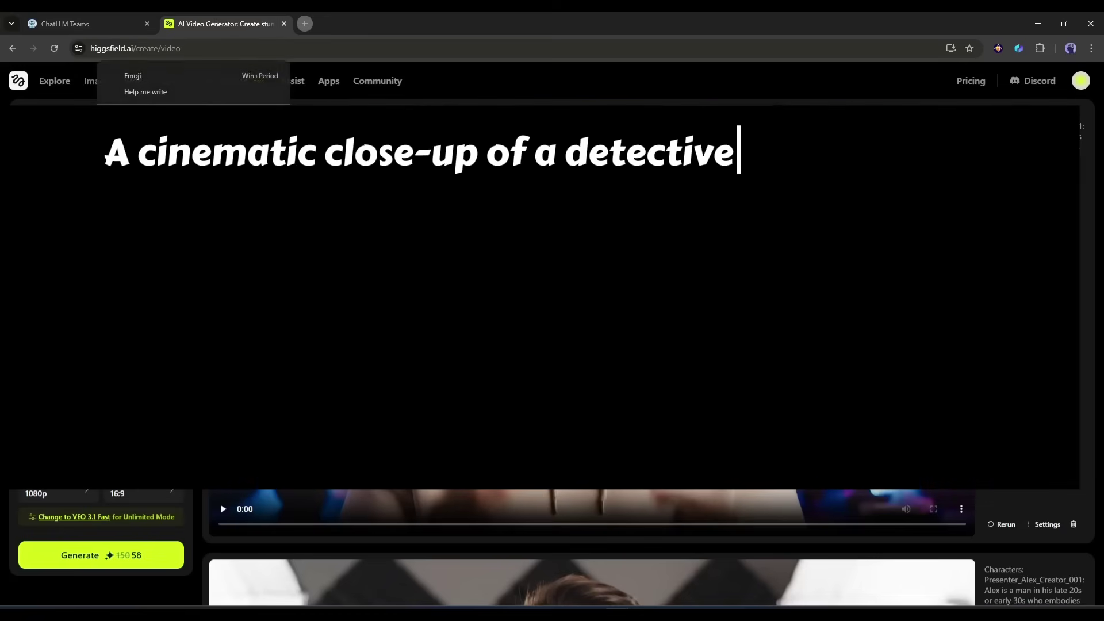
{"action": "type", "text": " sitting alone in a dimly lit office "}
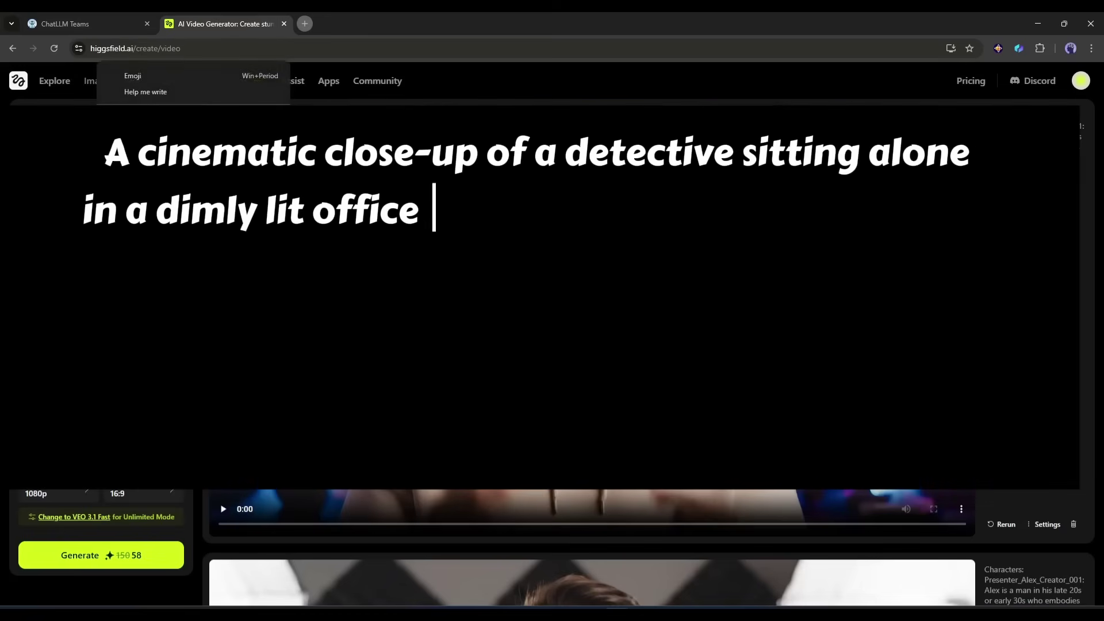
{"action": "type", "text": "at night. Rain streaks down the "}
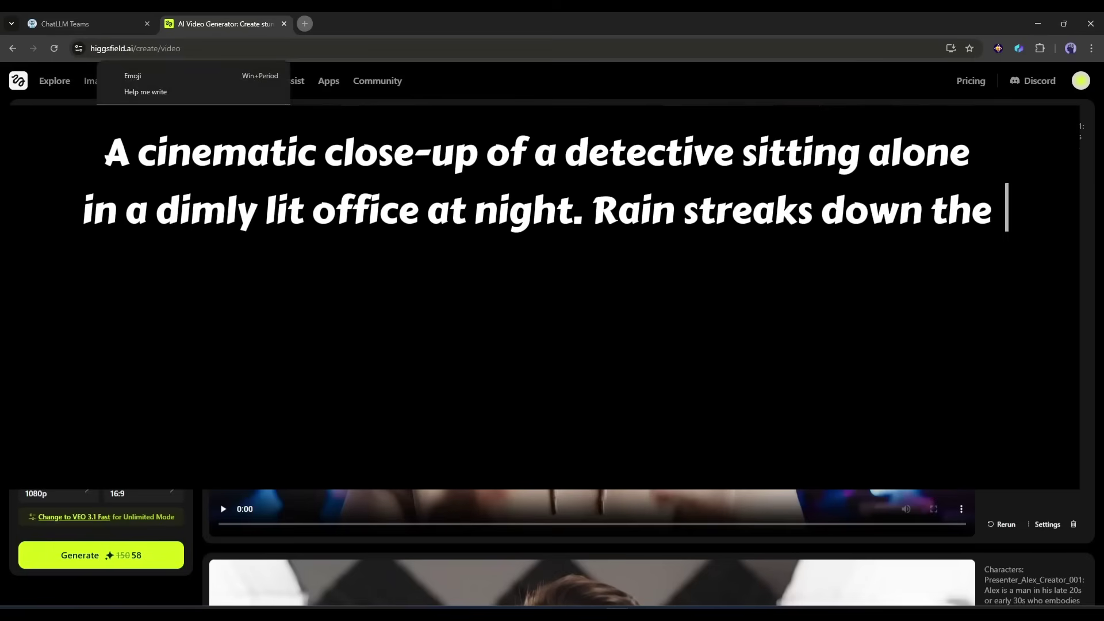
{"action": "type", "text": "window behind him. He stares at an ol"}
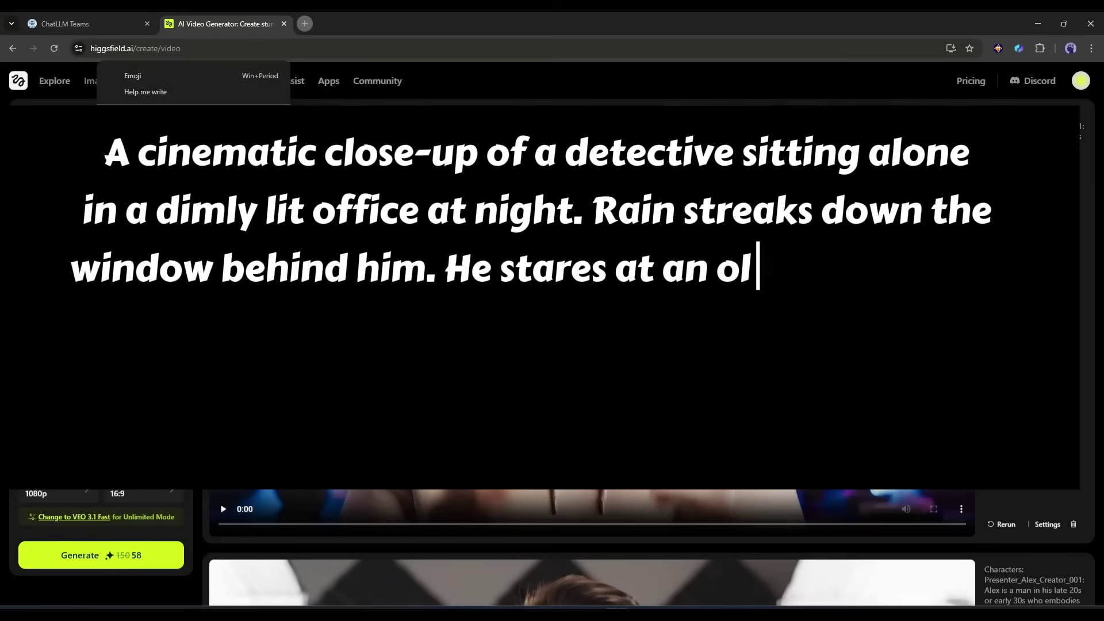
{"action": "type", "text": "d photograph in his hands, his"}
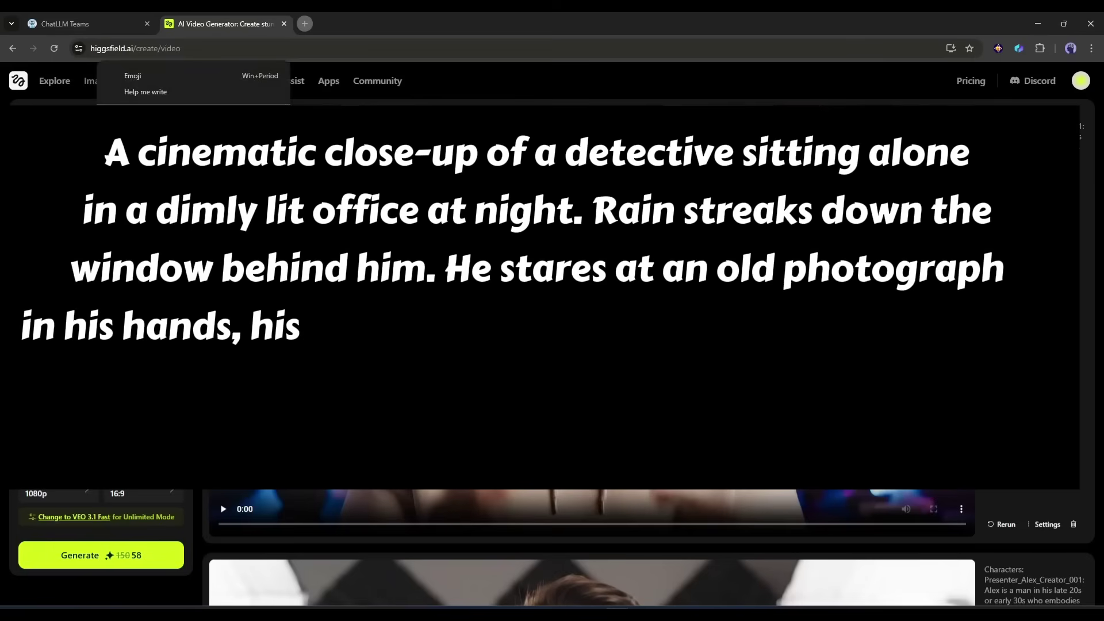
{"action": "type", "text": " eyes filled with regret and determinat"}
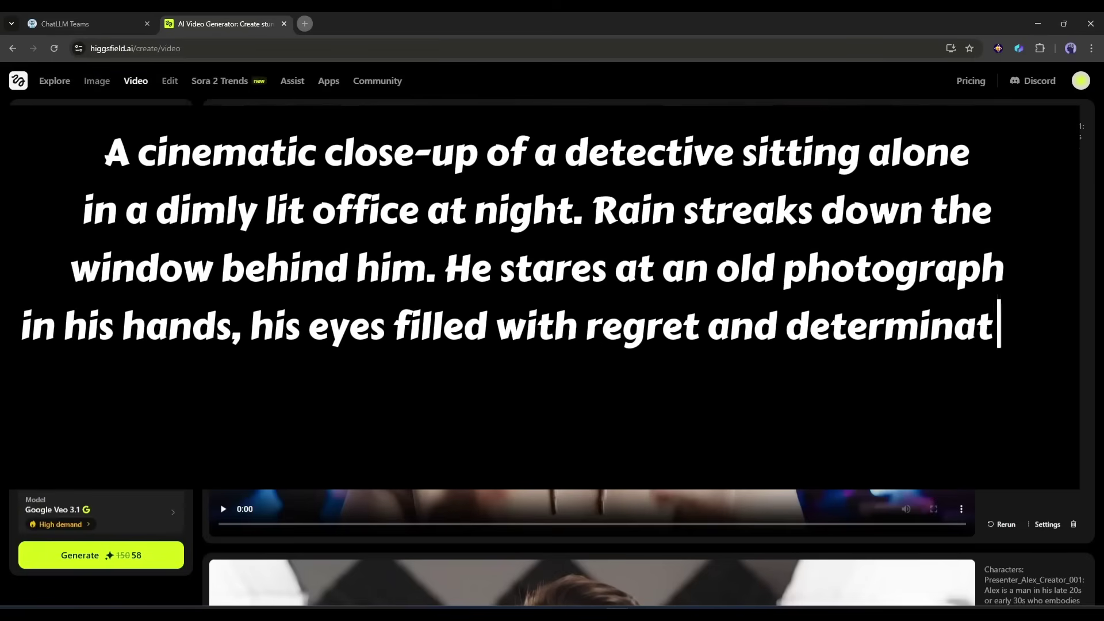
{"action": "type", "text": "ion. He whispers, 'I should have "}
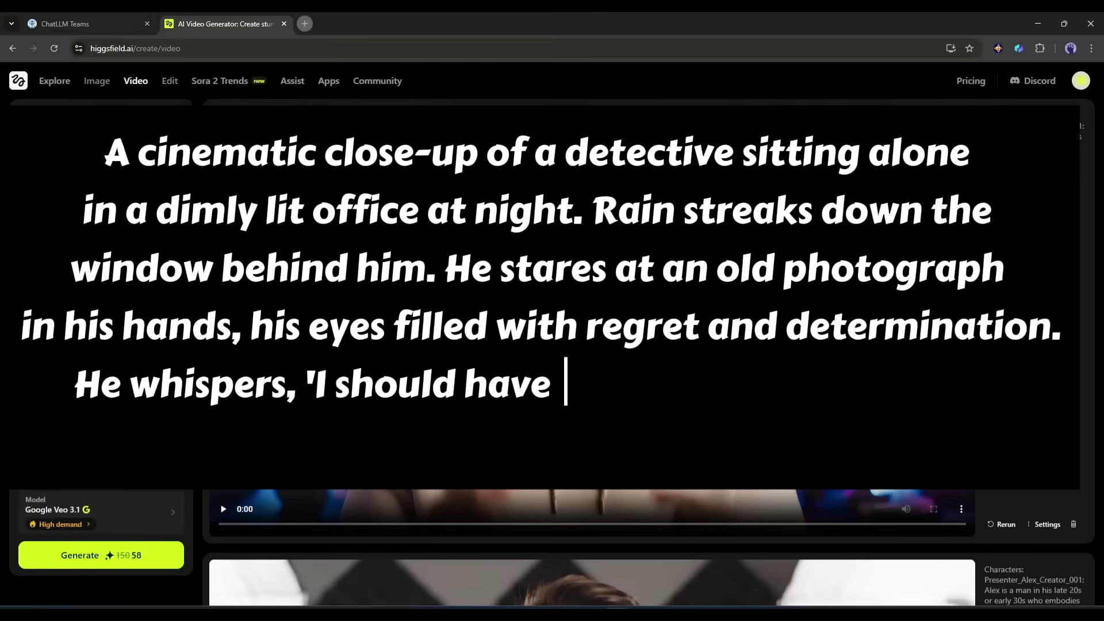
{"action": "type", "text": "been there.' The ambient sound of r"}
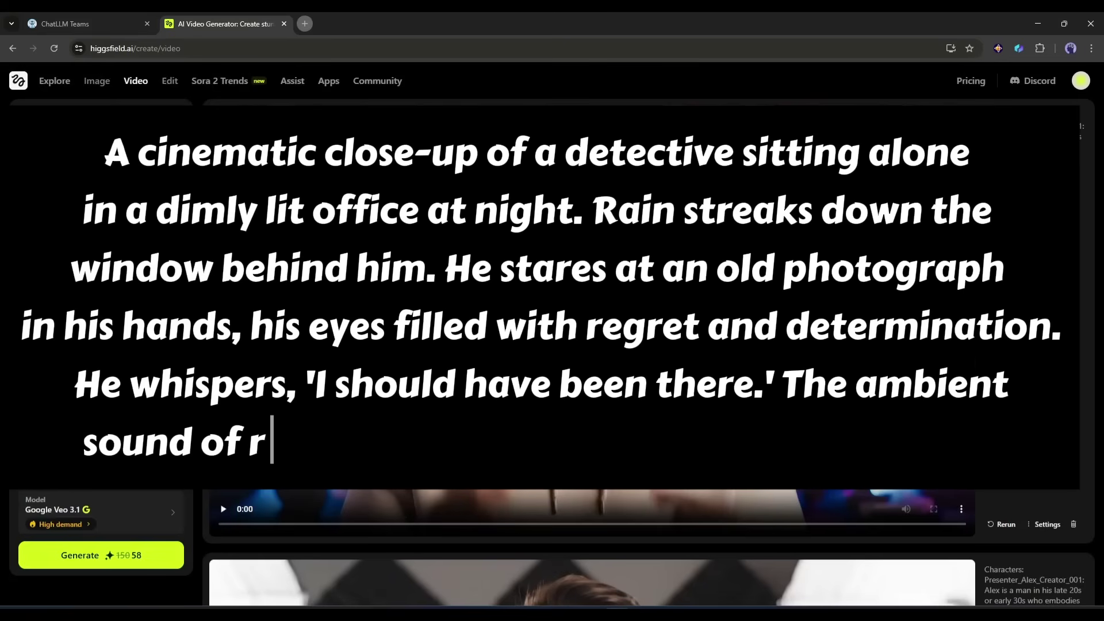
{"action": "type", "text": "ain and distant city traffic fills t"}
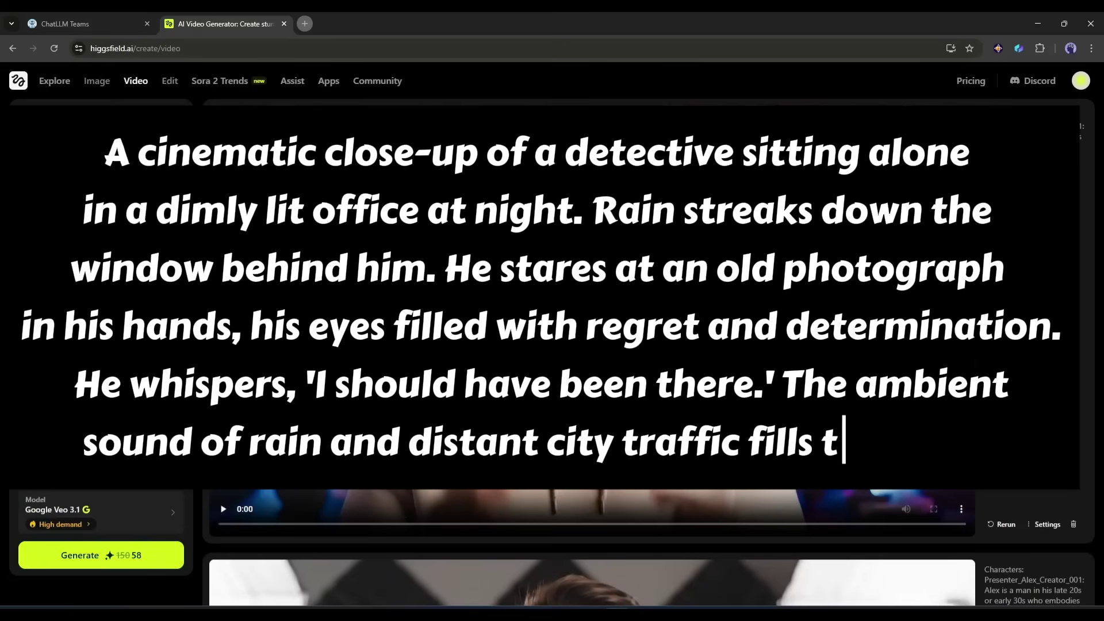
{"action": "type", "text": "he scene."}
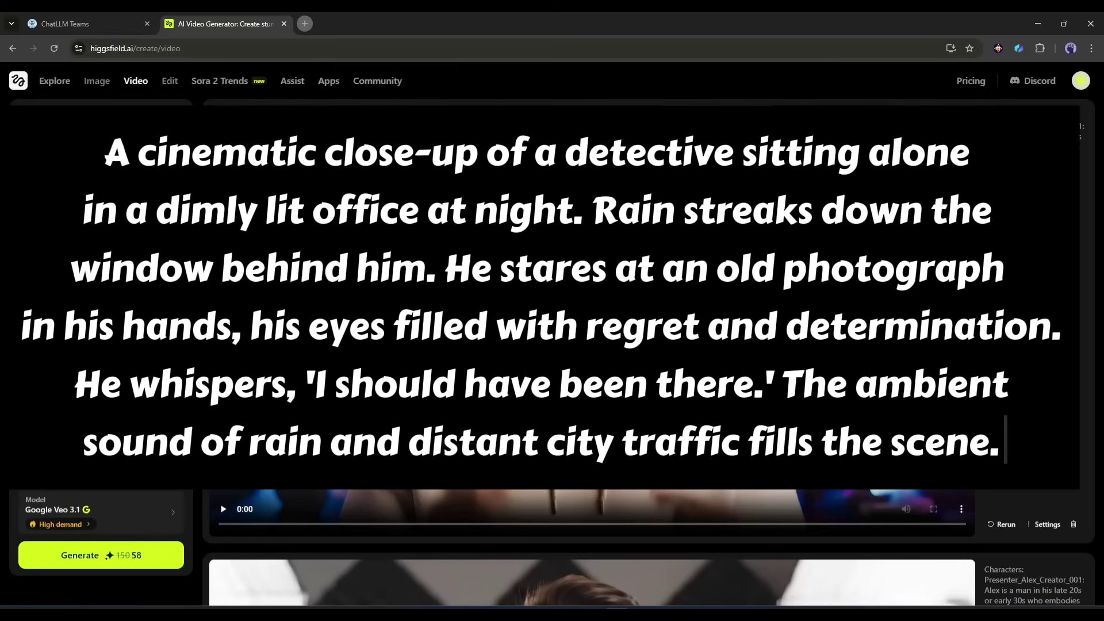
{"action": "scroll", "coordinate": [101, 511], "scroll_direction": "down", "scroll_amount": 2}
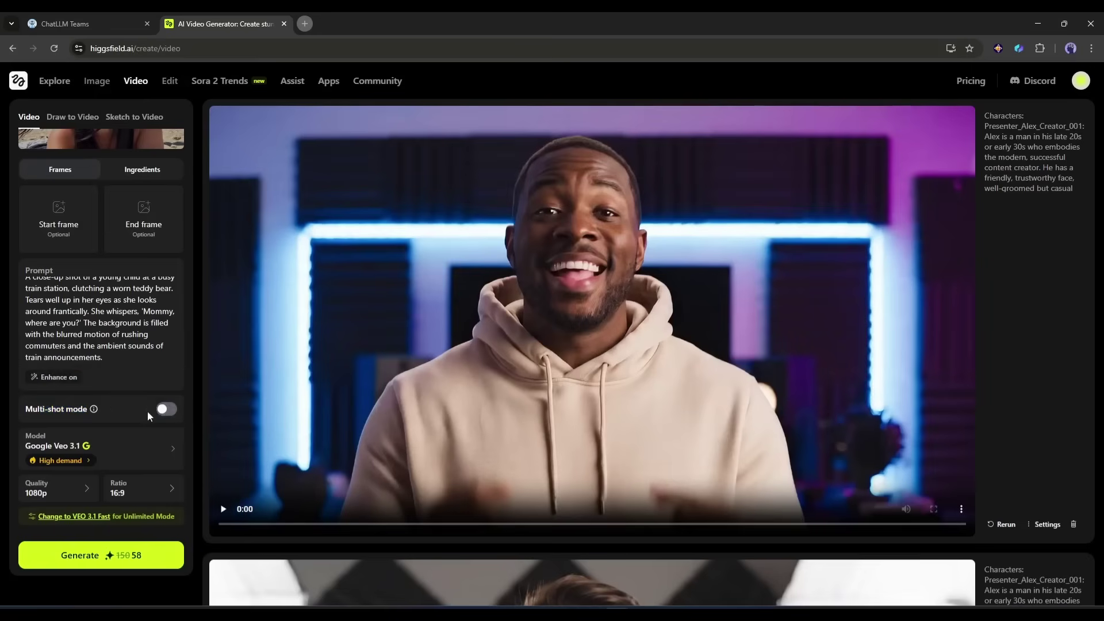
Switch the video model to Google Veo 3.1 Fast.
{"action": "left_click", "coordinate": [131, 453]}
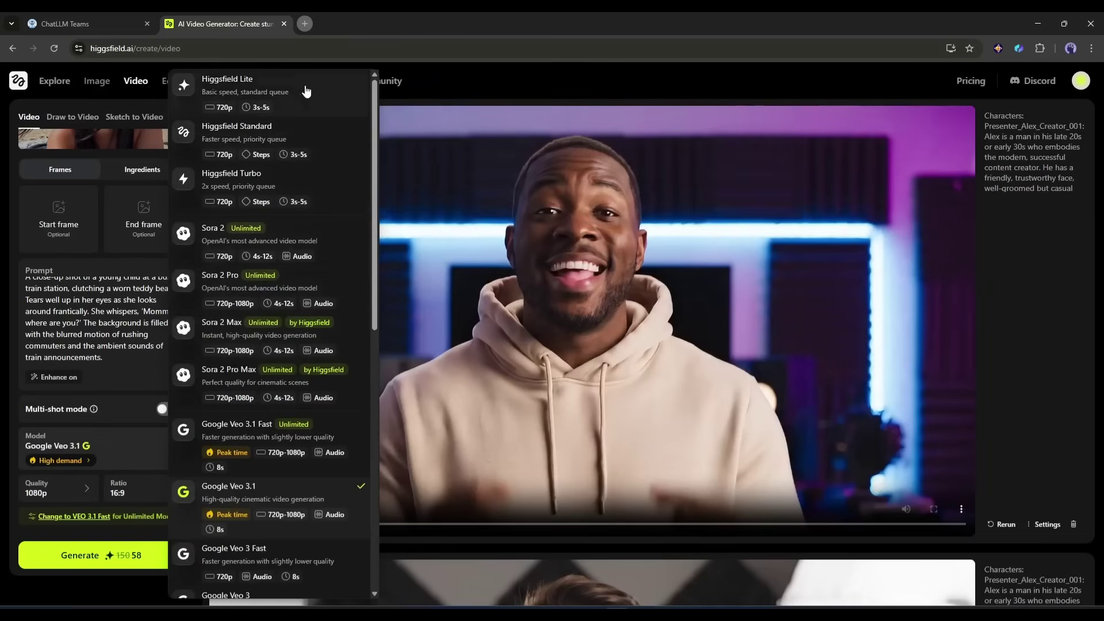
{"action": "scroll", "coordinate": [257, 331], "scroll_direction": "down", "scroll_amount": 10}
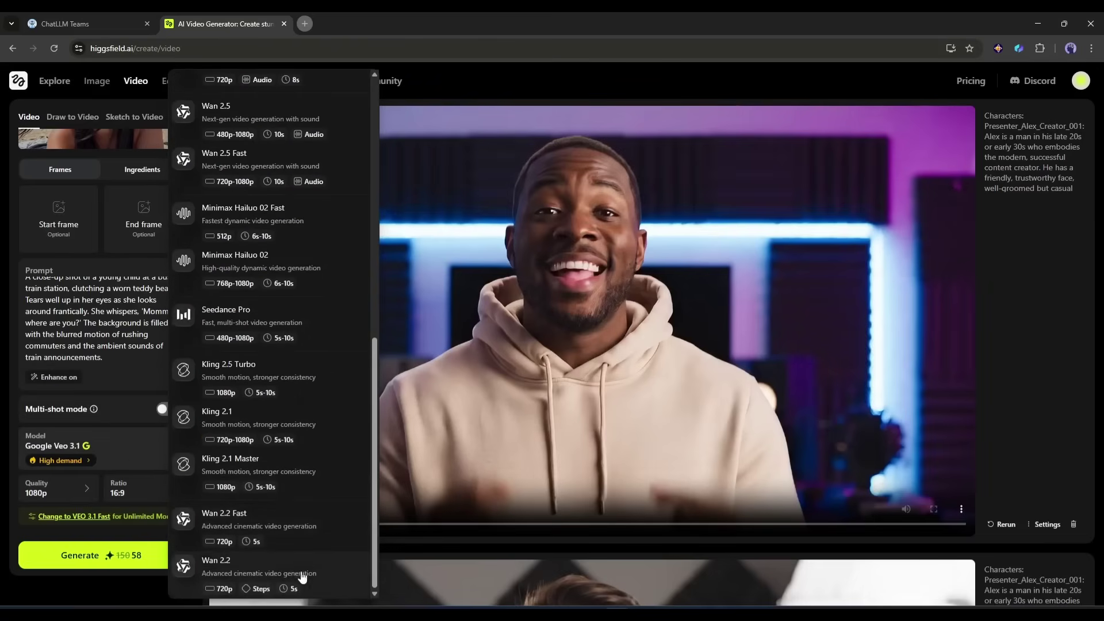
{"action": "scroll", "coordinate": [301, 573], "scroll_direction": "up", "scroll_amount": 4}
{"action": "scroll", "coordinate": [308, 554], "scroll_direction": "up", "scroll_amount": 5}
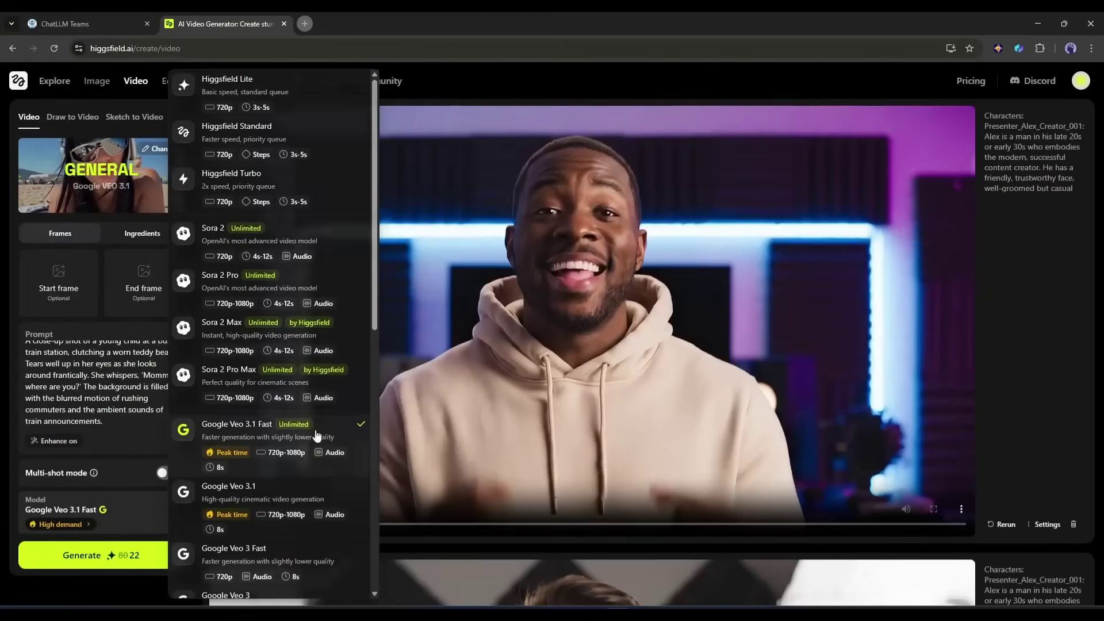
{"action": "left_click", "coordinate": [357, 430]}
{"action": "scroll", "coordinate": [103, 413], "scroll_direction": "down", "scroll_amount": 1}
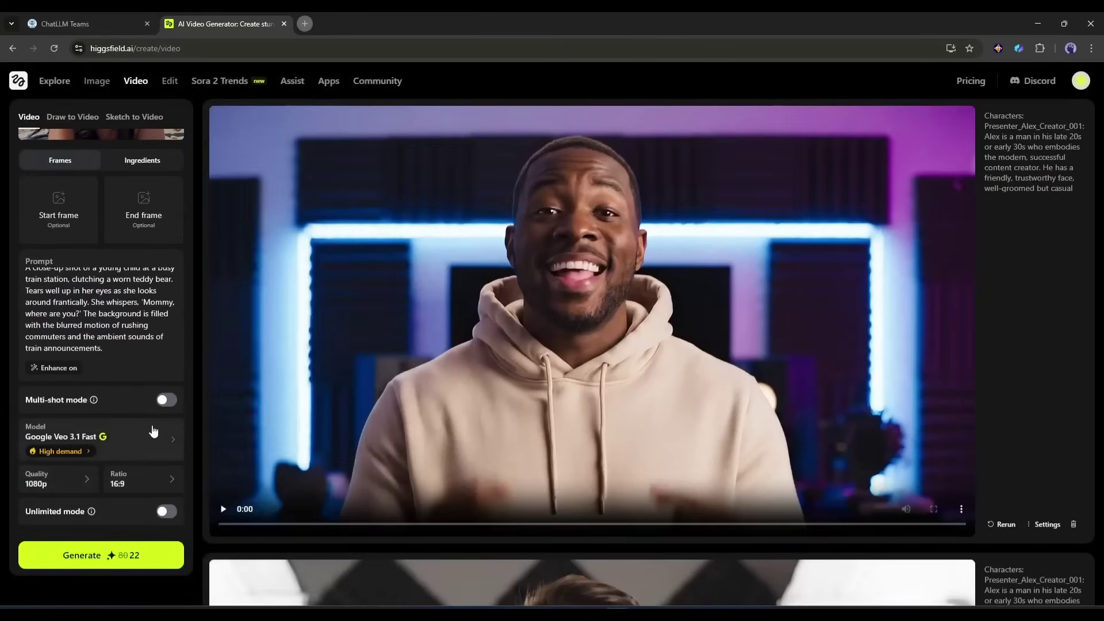
Keep 1080p quality and 16:9 ratio, enable Unlimited mode, and generate the train-station clip.
{"action": "left_click", "coordinate": [60, 483]}
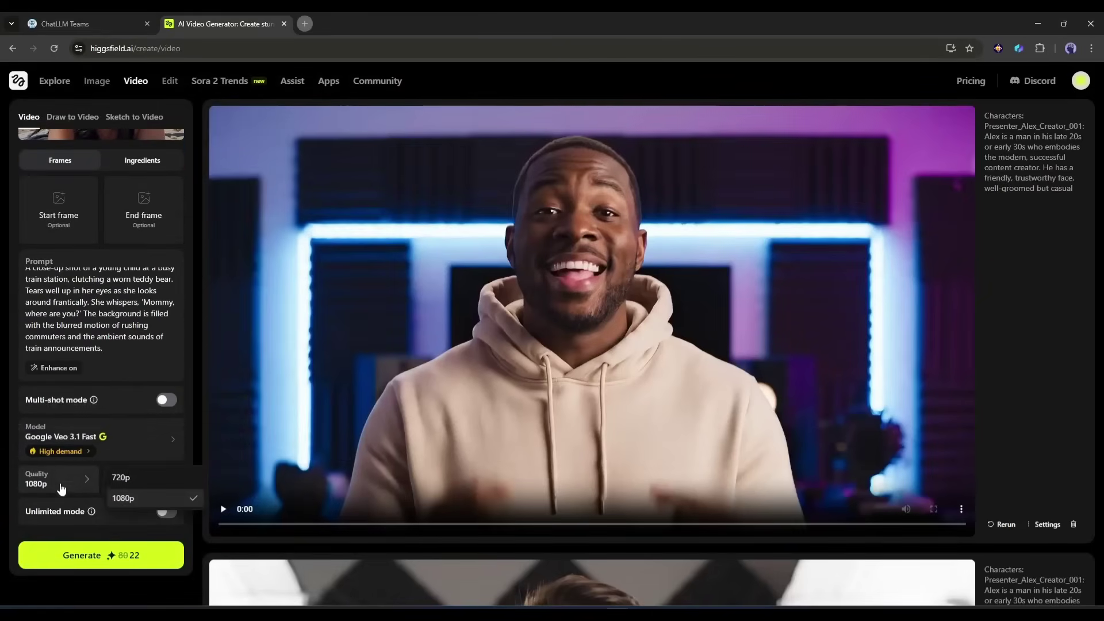
{"action": "left_click", "coordinate": [131, 501]}
{"action": "left_click", "coordinate": [121, 483]}
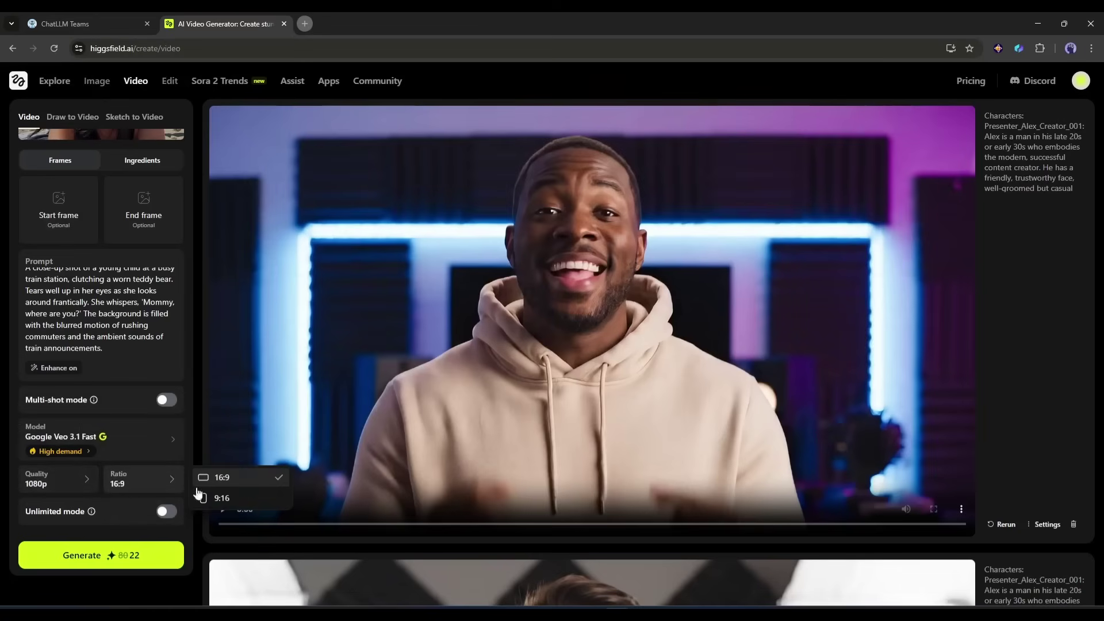
{"action": "left_click", "coordinate": [240, 484]}
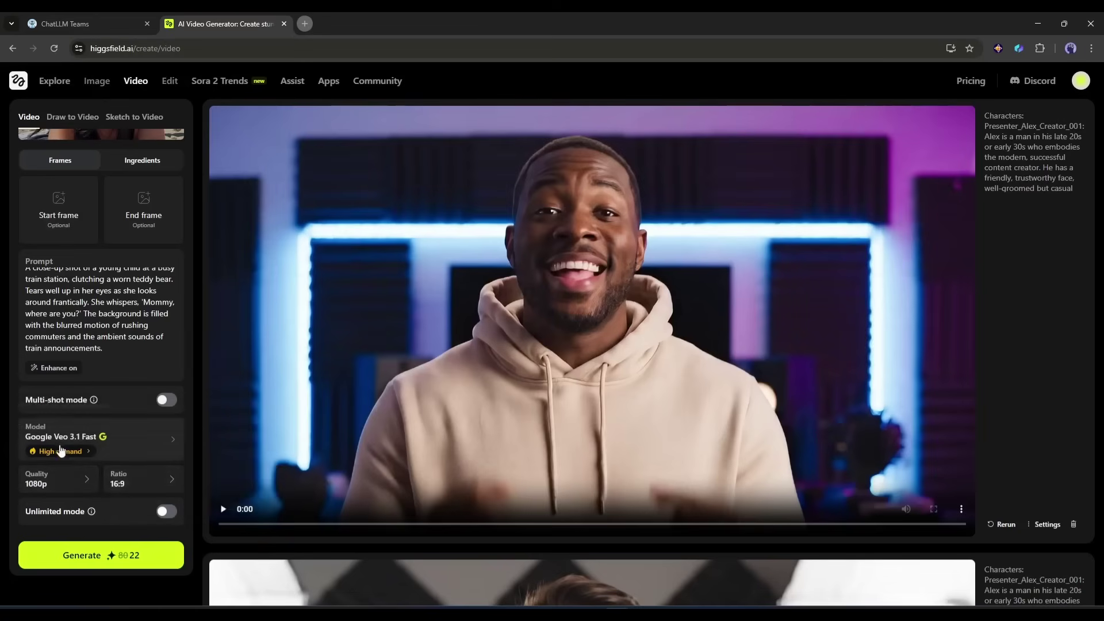
{"action": "left_click", "coordinate": [122, 554]}
{"action": "left_click", "coordinate": [165, 513]}
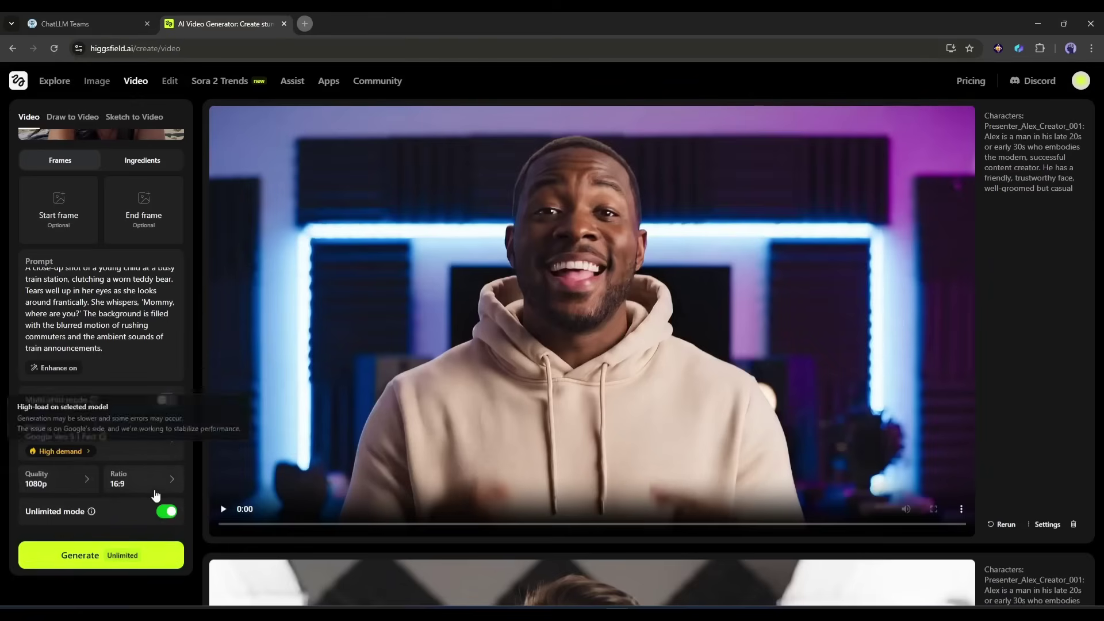
{"action": "left_click", "coordinate": [113, 556]}
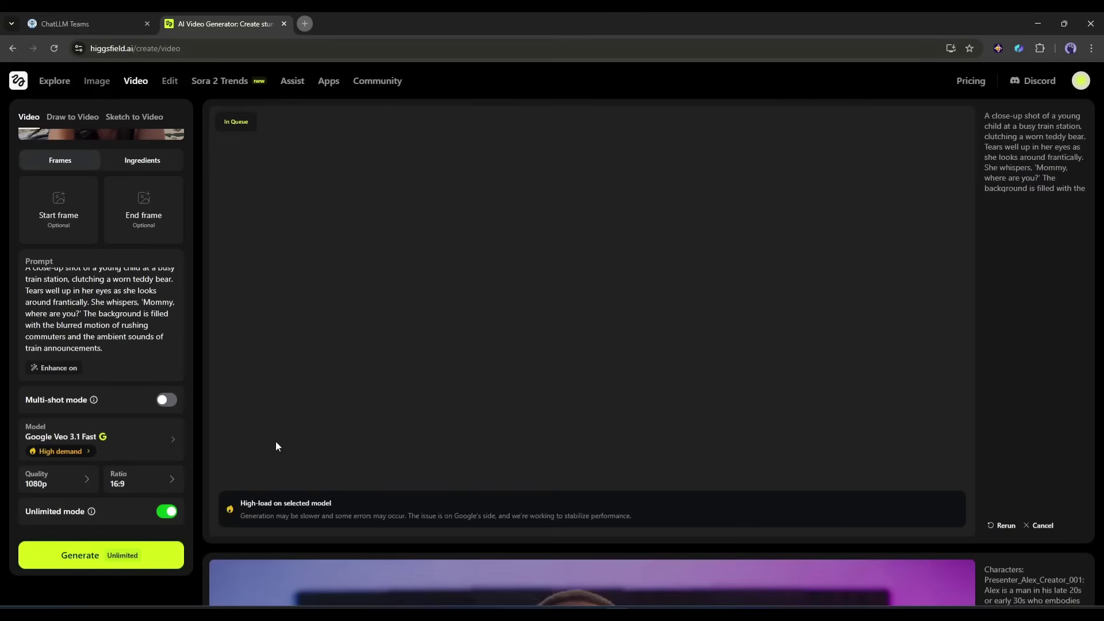
Play the finished 8-second Veo 3.1 detective clip by the rainy window.
{"action": "mouse_move", "coordinate": [158, 452]}
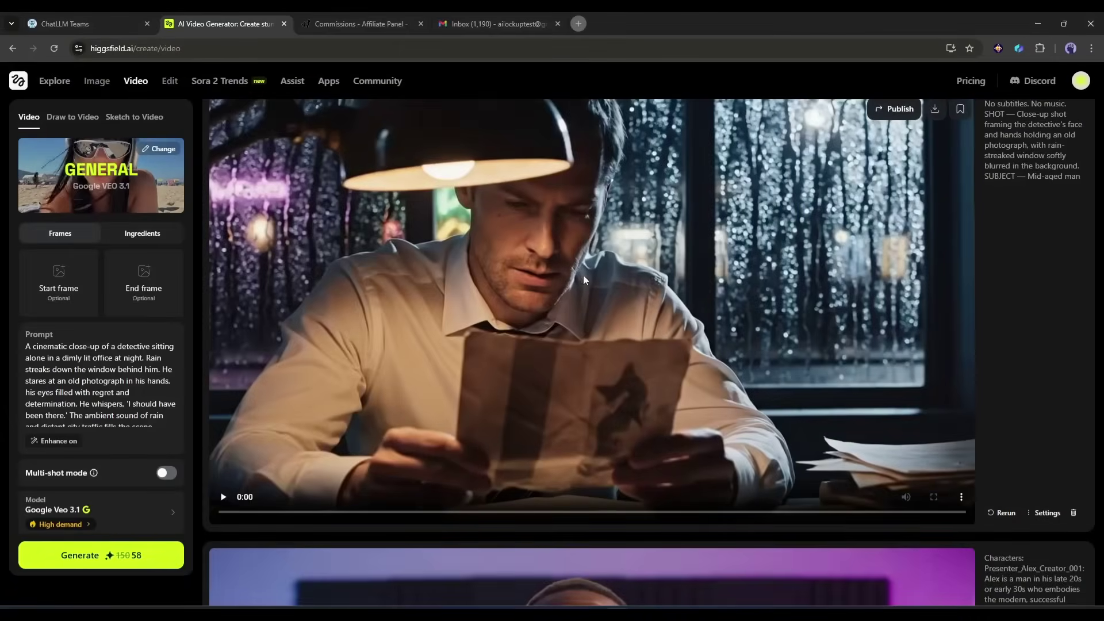
{"action": "left_click", "coordinate": [223, 500]}
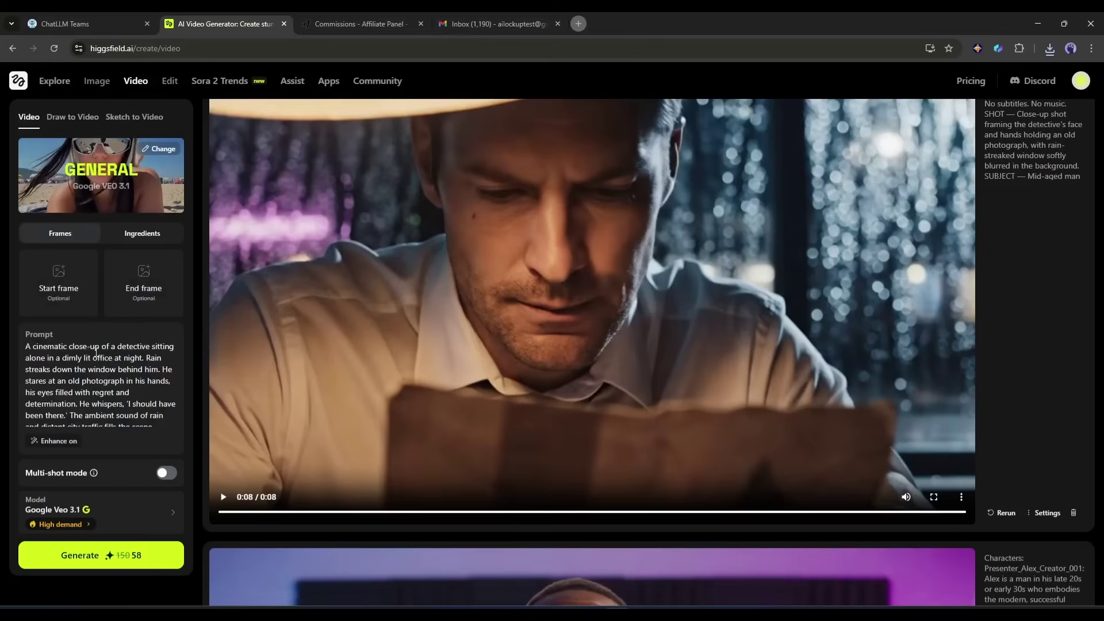
{"action": "scroll", "coordinate": [113, 299], "scroll_direction": "down", "scroll_amount": 1}
Switch to Sora 2 with an 8s duration and generate the detective video.
{"action": "left_click", "coordinate": [117, 452]}
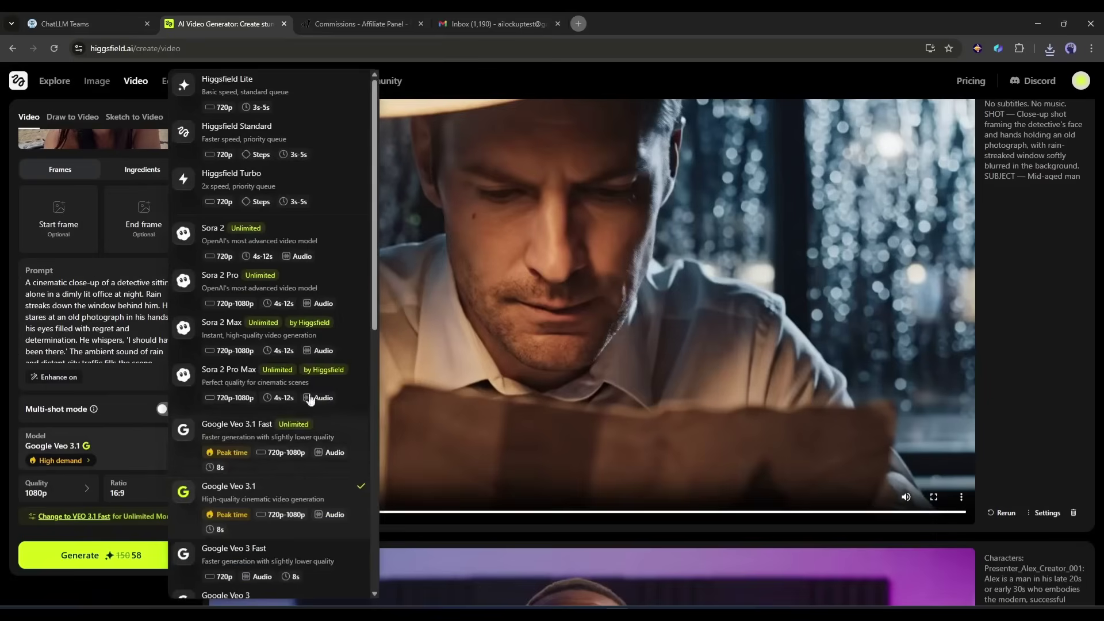
{"action": "left_click", "coordinate": [341, 251]}
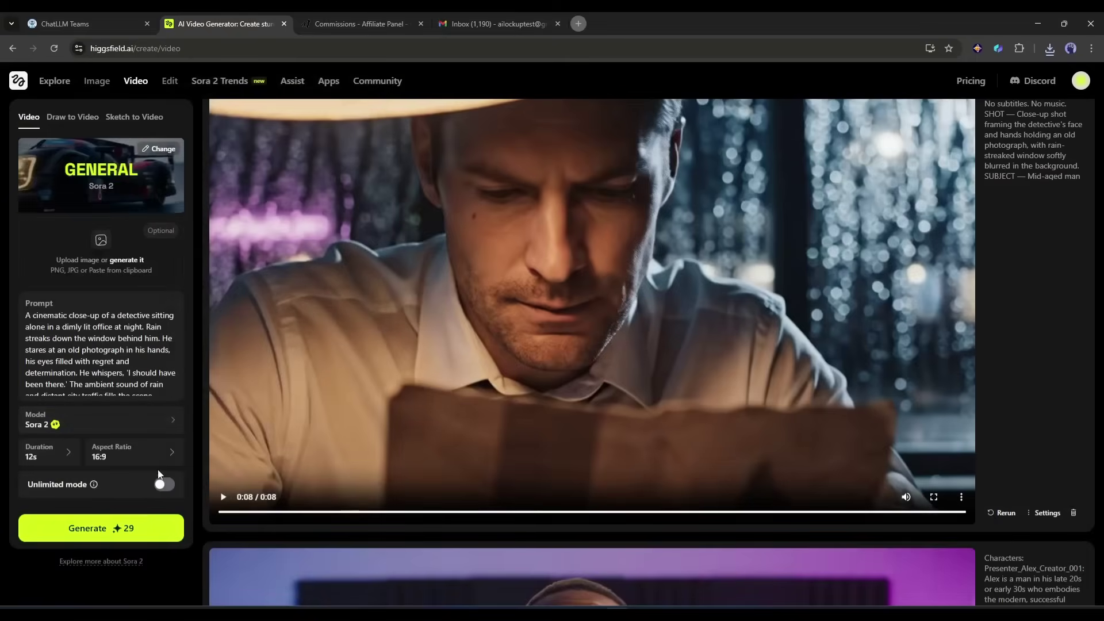
{"action": "left_click", "coordinate": [62, 457]}
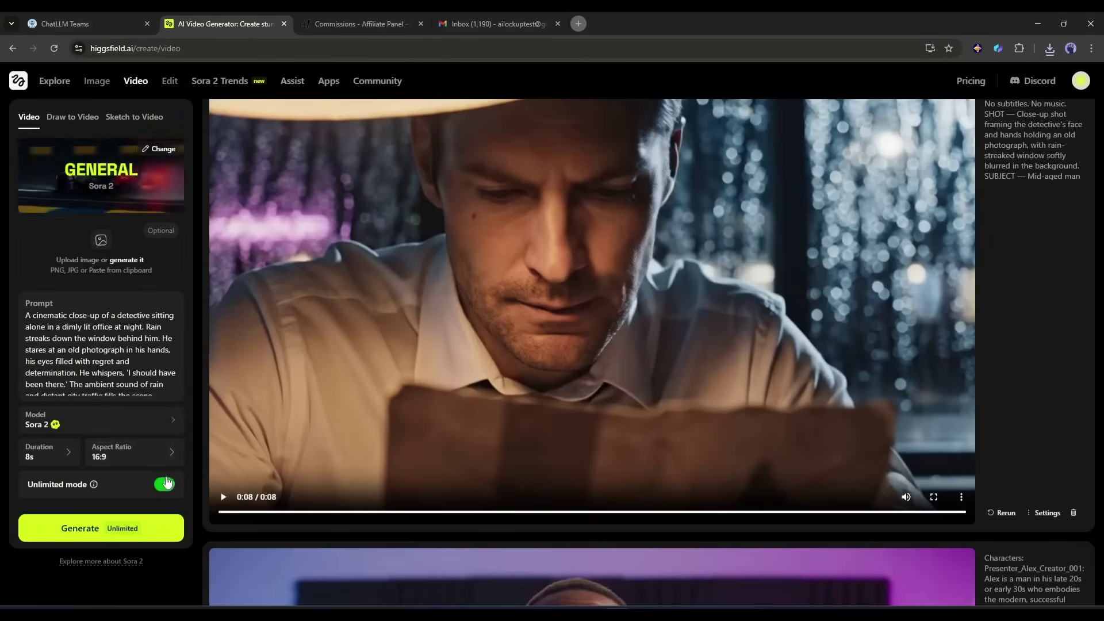
{"action": "left_click", "coordinate": [76, 523]}
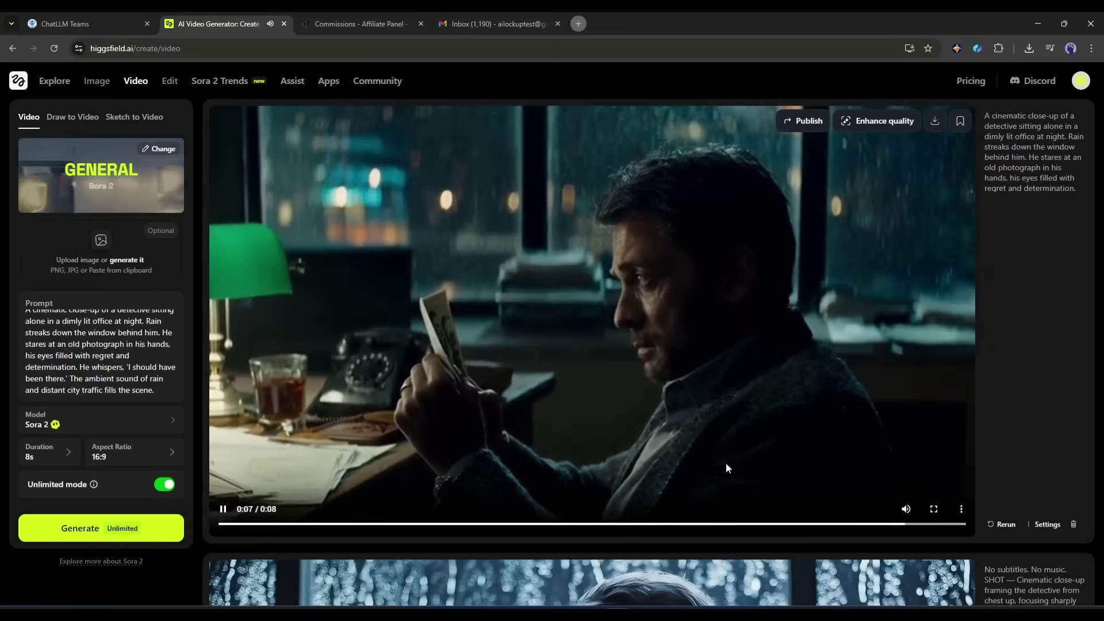
Replay the Sora 2 detective clip and download it as an mp4.
{"action": "left_click", "coordinate": [222, 510]}
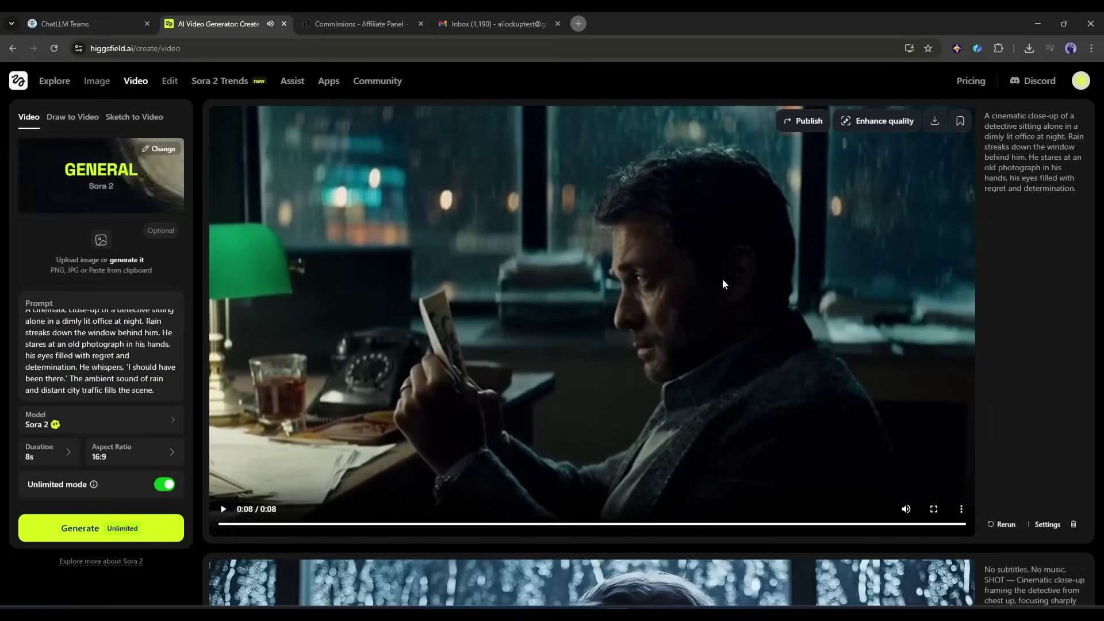
{"action": "left_click", "coordinate": [933, 121]}
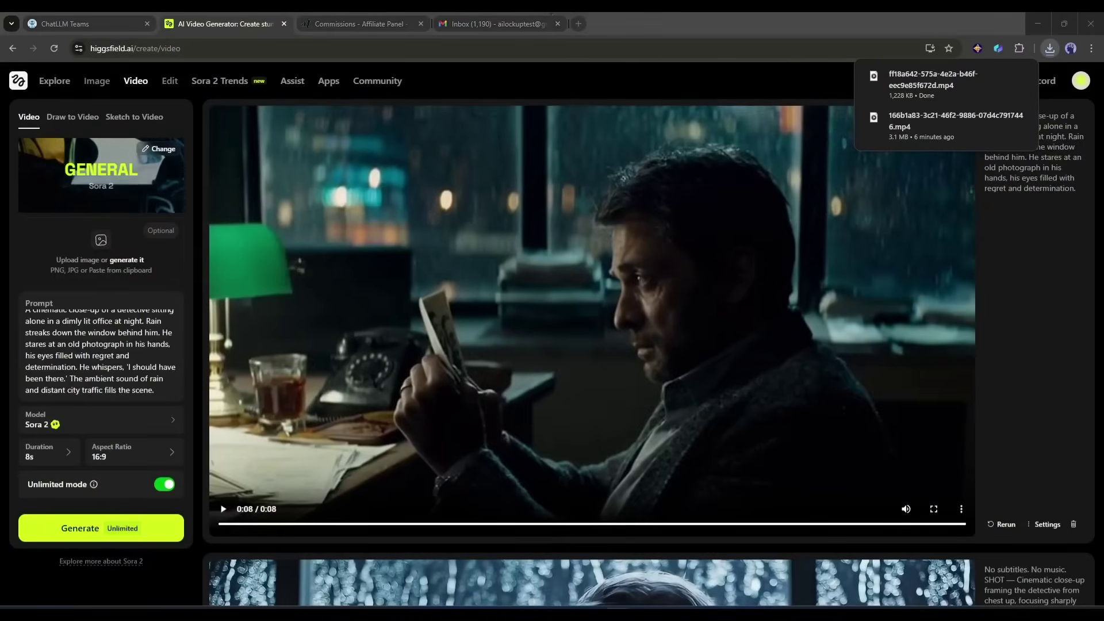
Replace the detective prompt with the breakdancer prompt and generate it on Google Veo 3.1.
{"action": "left_click", "coordinate": [592, 311]}
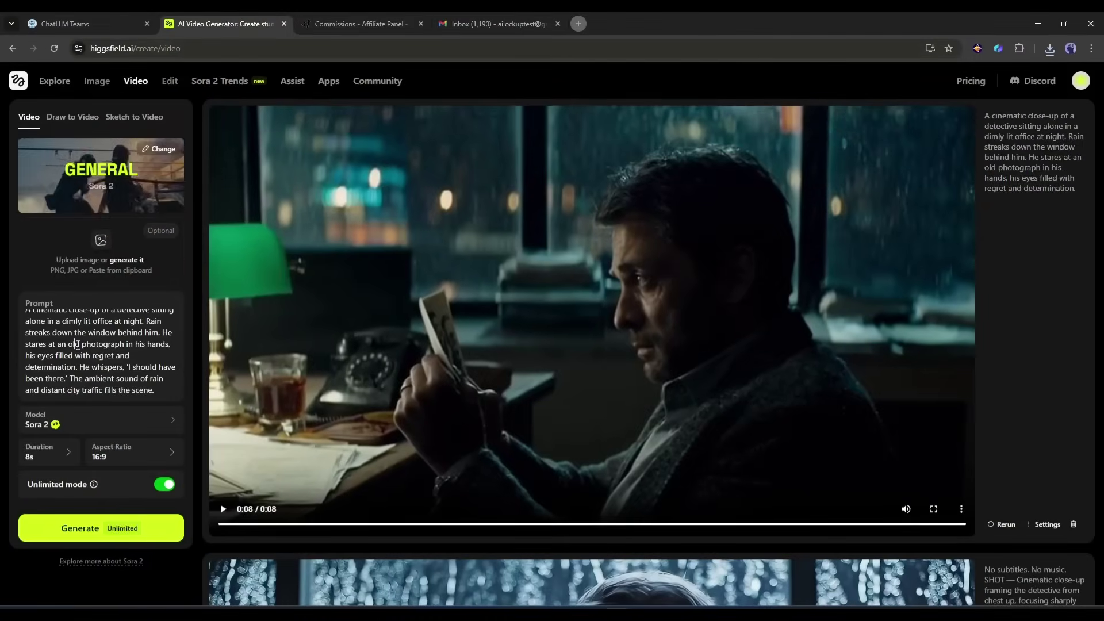
{"action": "triple_click", "coordinate": [96, 353]}
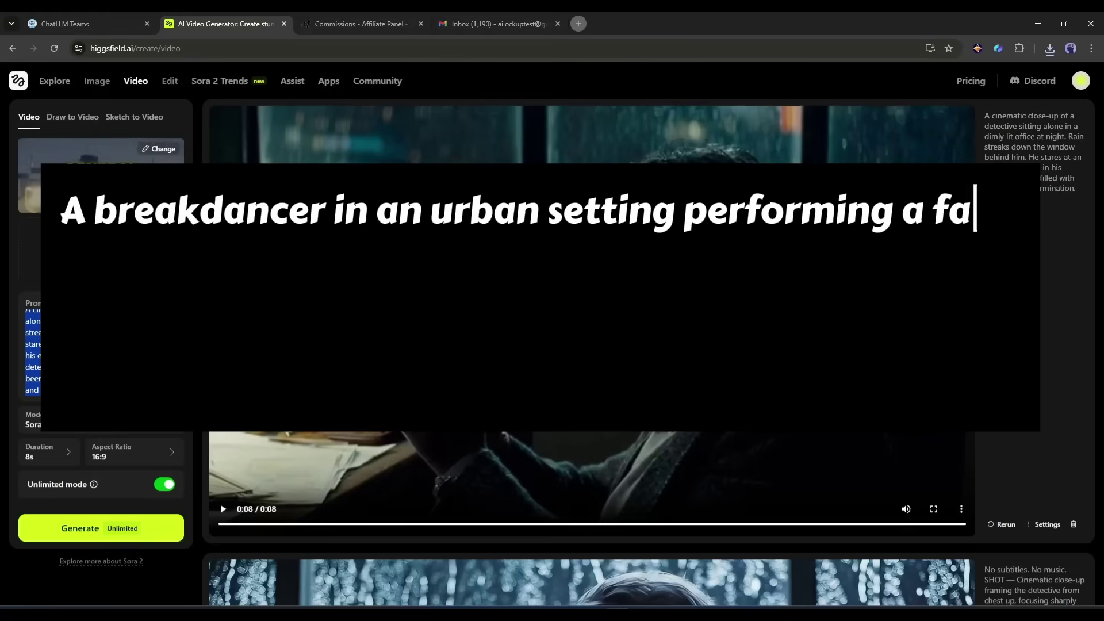
{"action": "key", "text": "BackSpace"}
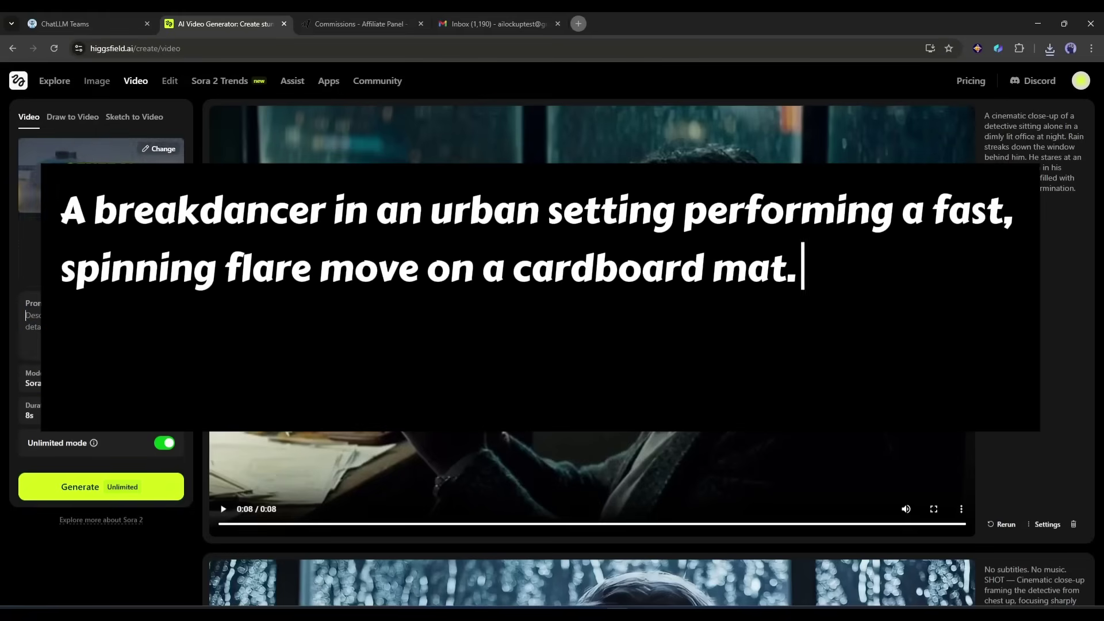
{"action": "key", "text": "ctrl+v"}
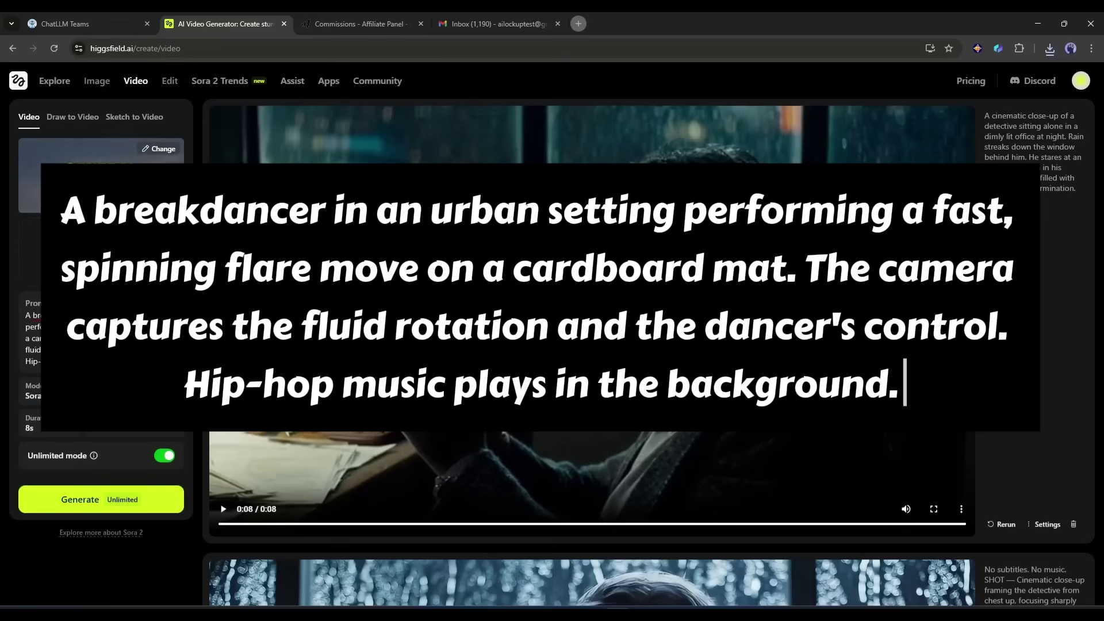
{"action": "left_click", "coordinate": [112, 402]}
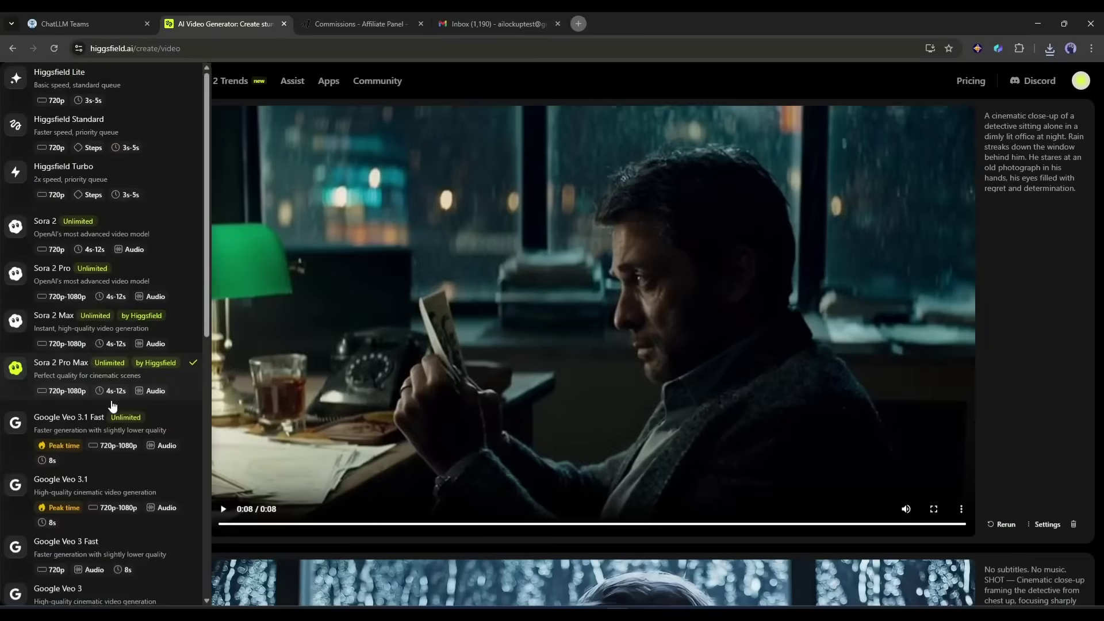
{"action": "left_click", "coordinate": [185, 499]}
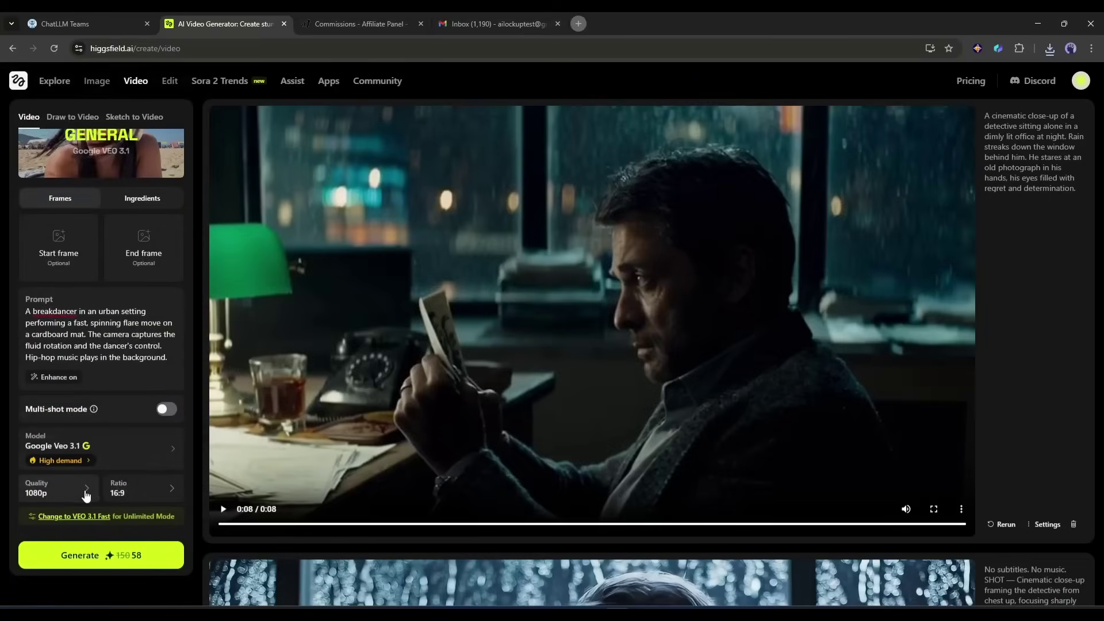
{"action": "left_click", "coordinate": [68, 554]}
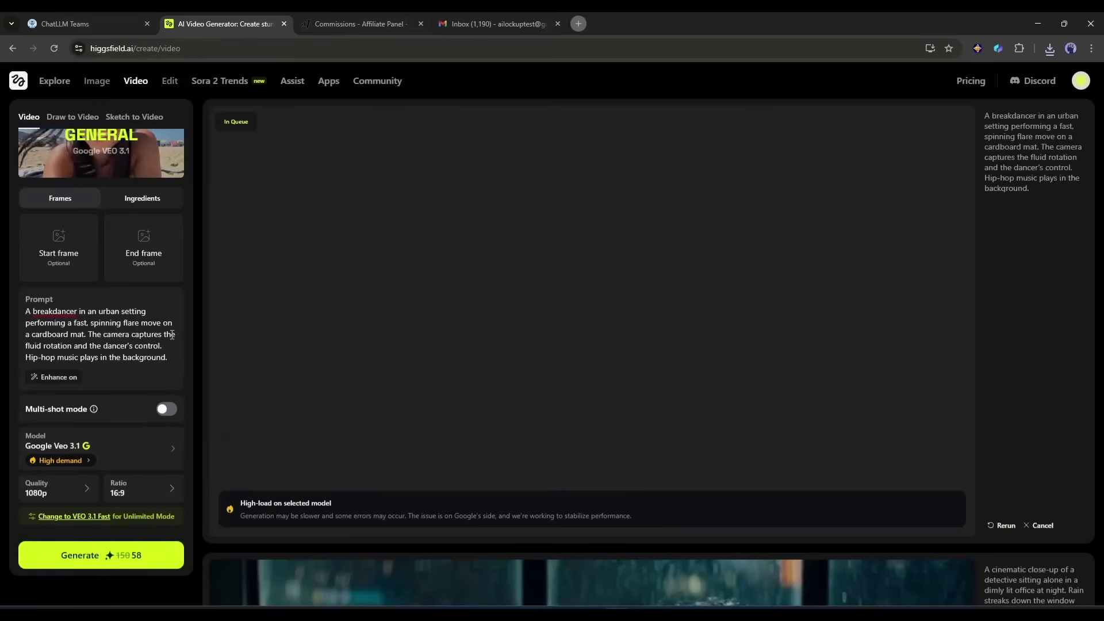
Switch the model to Sora 2 Max and generate the breakdancer video again.
{"action": "left_click", "coordinate": [75, 516]}
{"action": "left_click", "coordinate": [176, 454]}
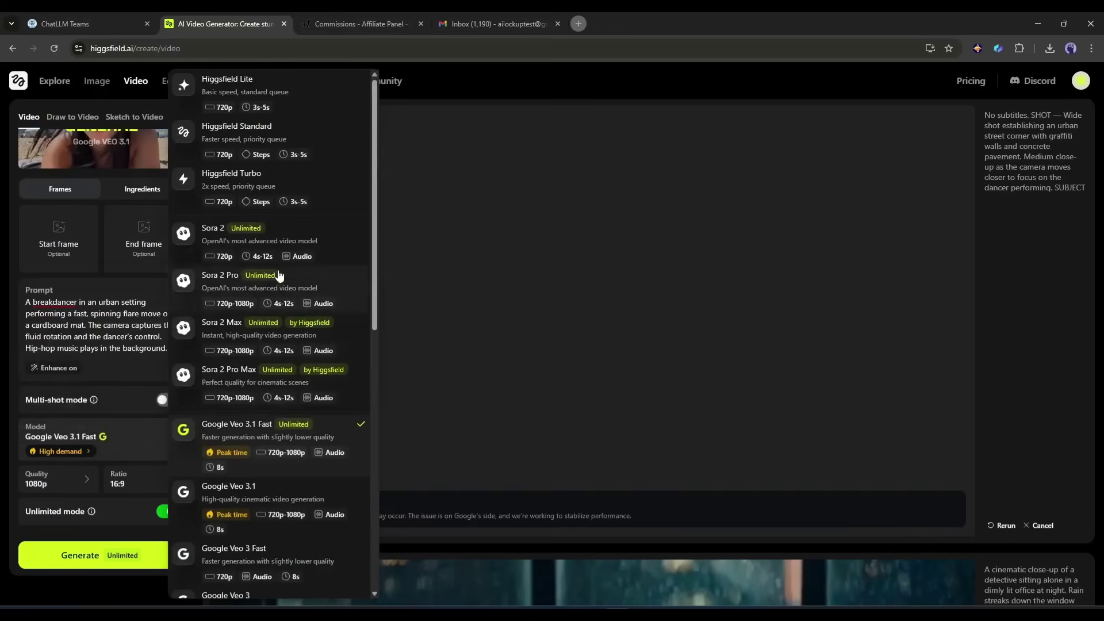
{"action": "left_click", "coordinate": [312, 339]}
{"action": "left_click", "coordinate": [113, 530]}
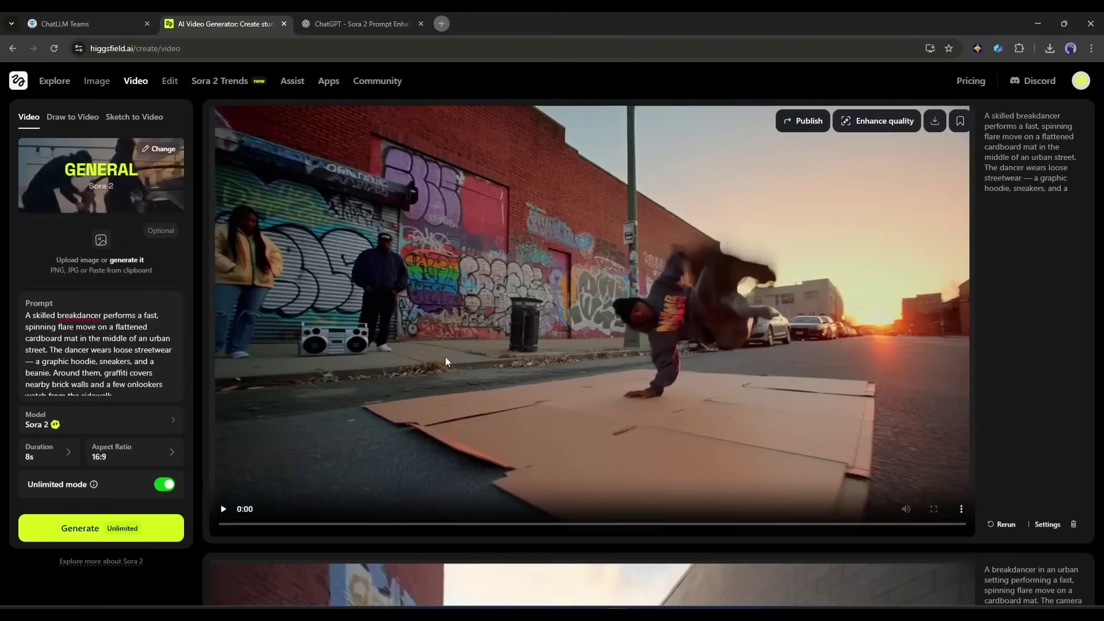
Review the breakdancer cards and replay the sunset street-corner breakdancer clip.
{"action": "scroll", "coordinate": [629, 362], "scroll_direction": "down", "scroll_amount": 7}
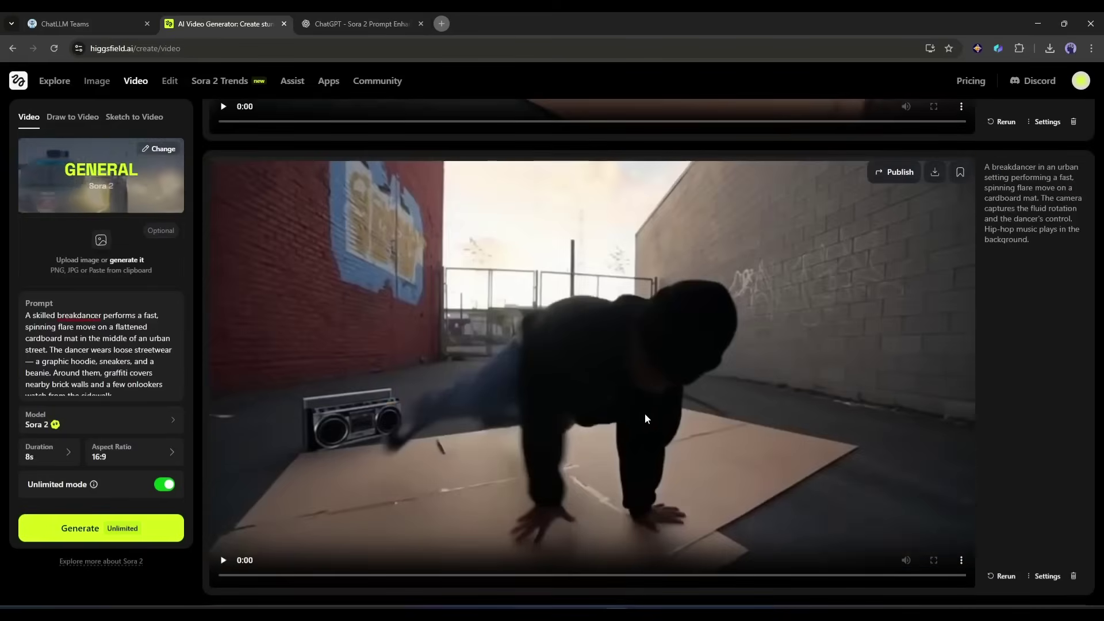
{"action": "scroll", "coordinate": [644, 419], "scroll_direction": "up", "scroll_amount": 7}
{"action": "scroll", "coordinate": [641, 356], "scroll_direction": "down", "scroll_amount": 9}
{"action": "scroll", "coordinate": [403, 374], "scroll_direction": "up", "scroll_amount": 1}
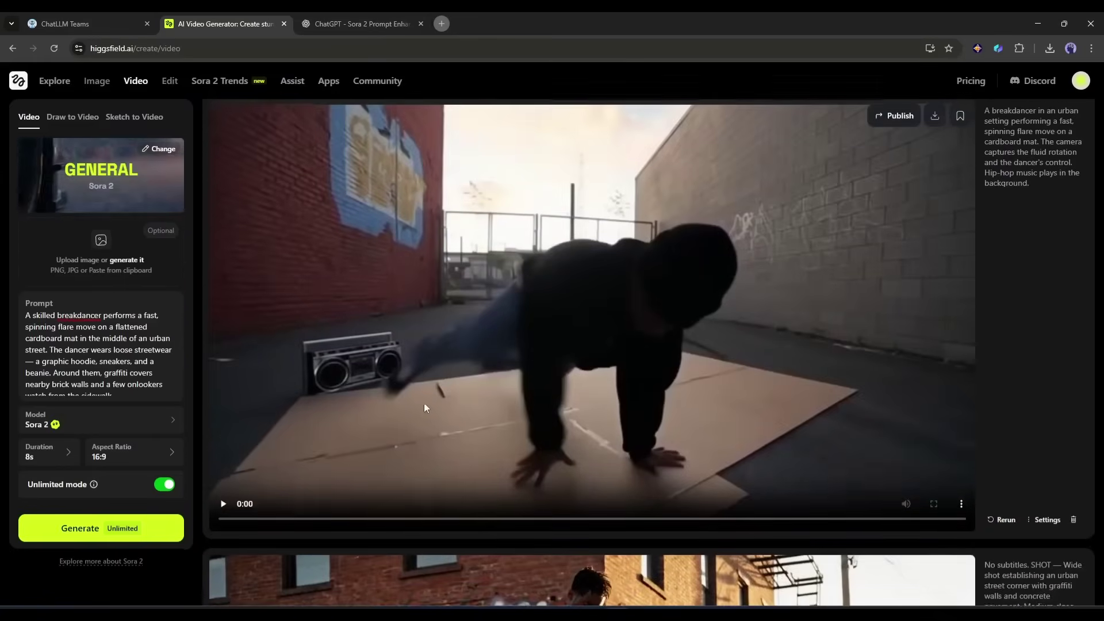
{"action": "scroll", "coordinate": [423, 408], "scroll_direction": "up", "scroll_amount": 2}
{"action": "scroll", "coordinate": [304, 508], "scroll_direction": "down", "scroll_amount": 1}
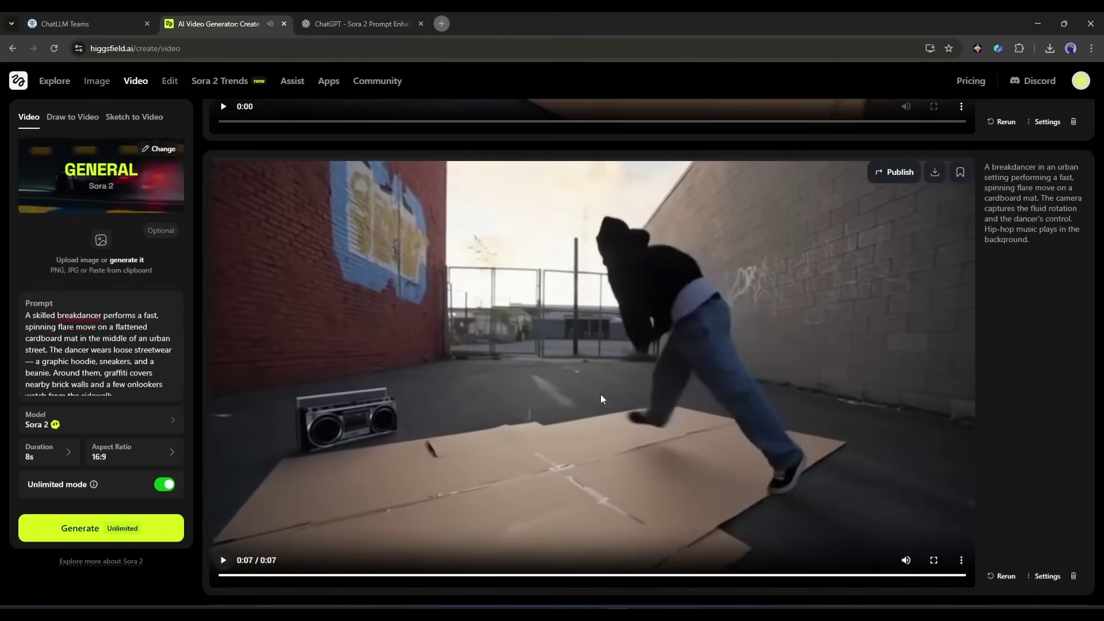
{"action": "scroll", "coordinate": [603, 426], "scroll_direction": "up", "scroll_amount": 7}
{"action": "mouse_move", "coordinate": [623, 202]}
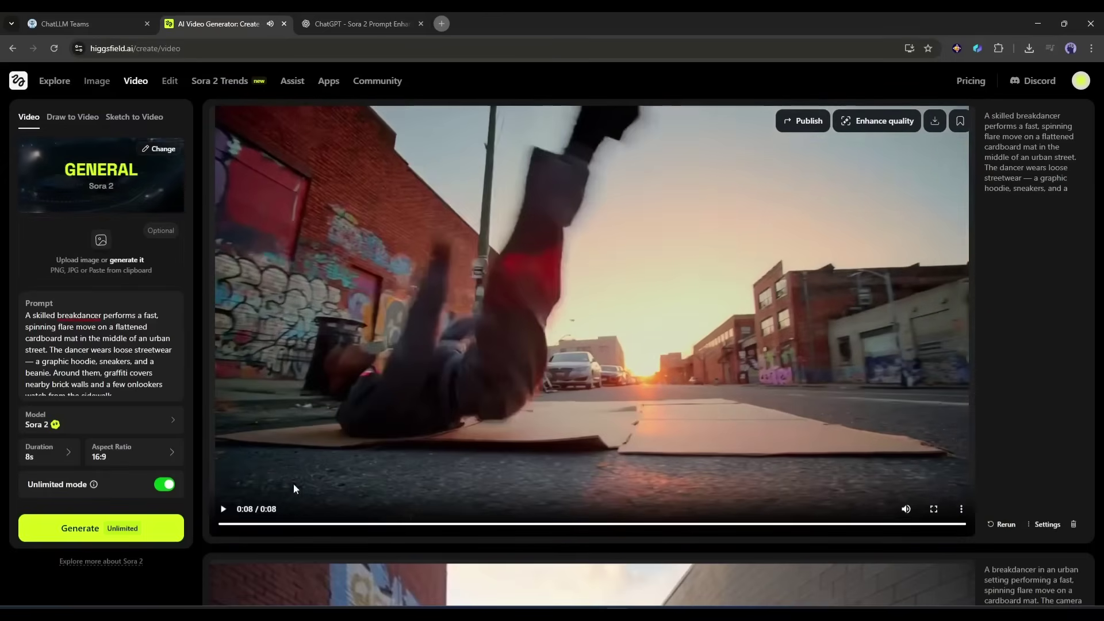
{"action": "left_click", "coordinate": [222, 509]}
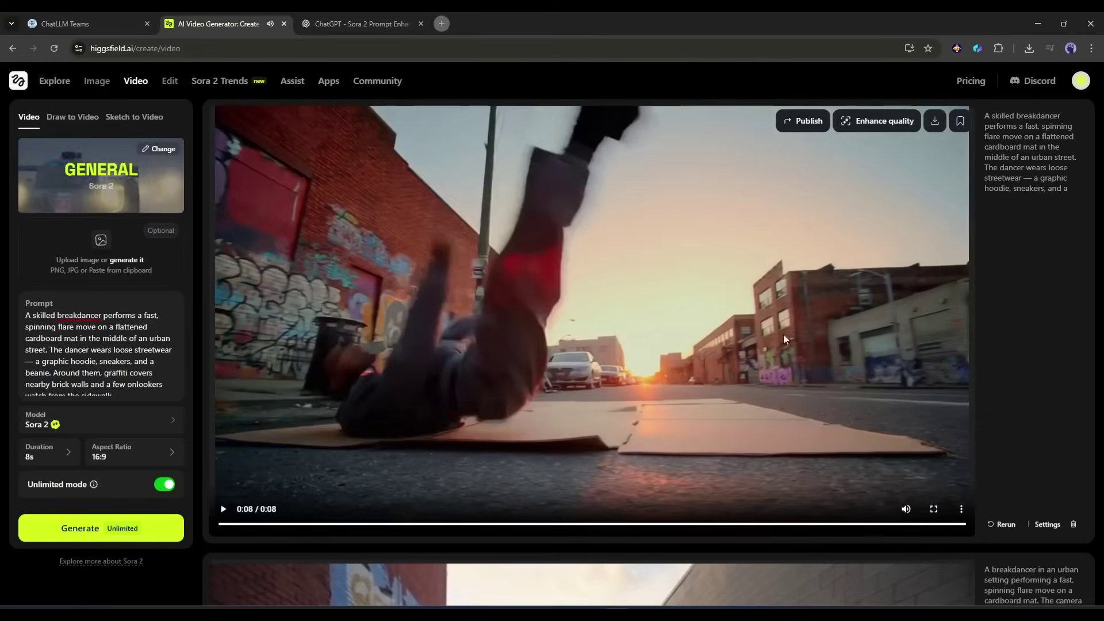
Download the sunset street-corner breakdancer clip.
{"action": "scroll", "coordinate": [883, 374], "scroll_direction": "down", "scroll_amount": 1}
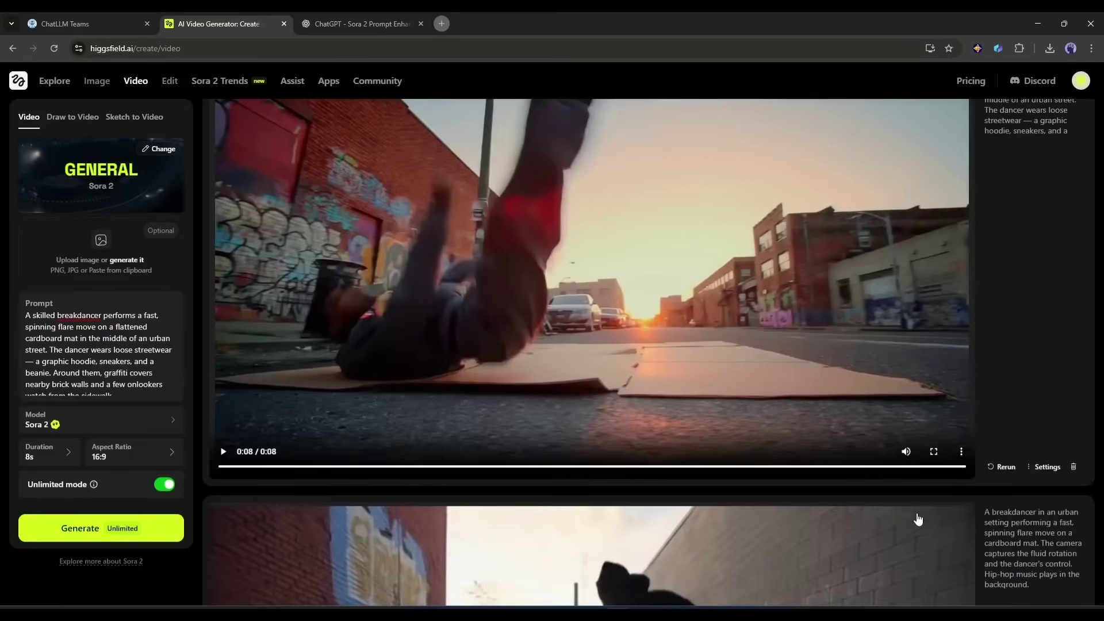
{"action": "left_click", "coordinate": [934, 517]}
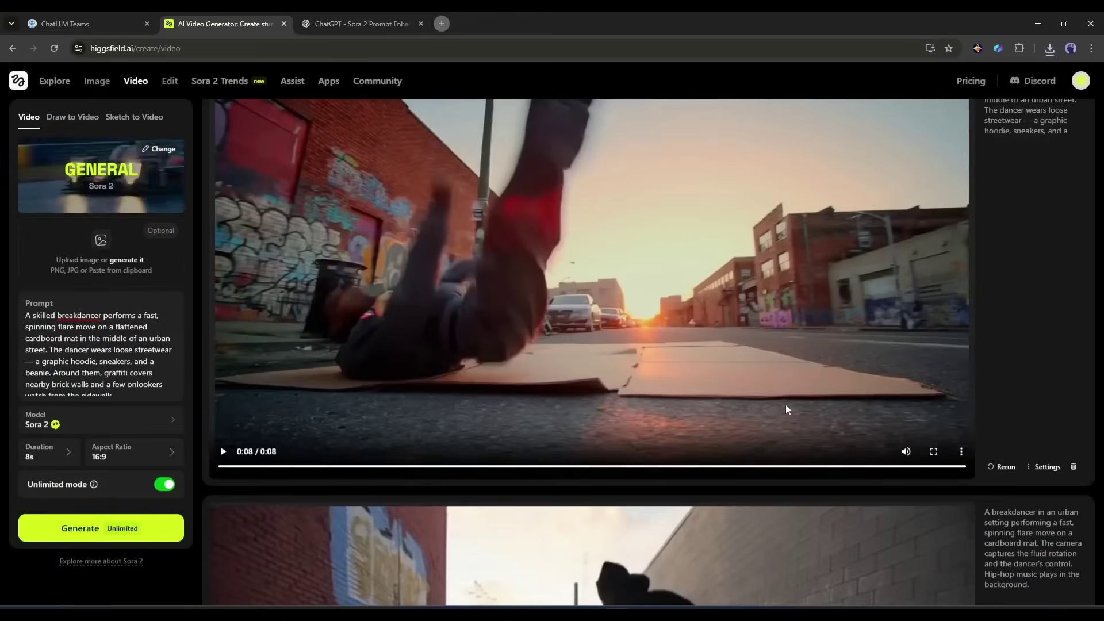
{"action": "scroll", "coordinate": [834, 506], "scroll_direction": "up", "scroll_amount": 1}
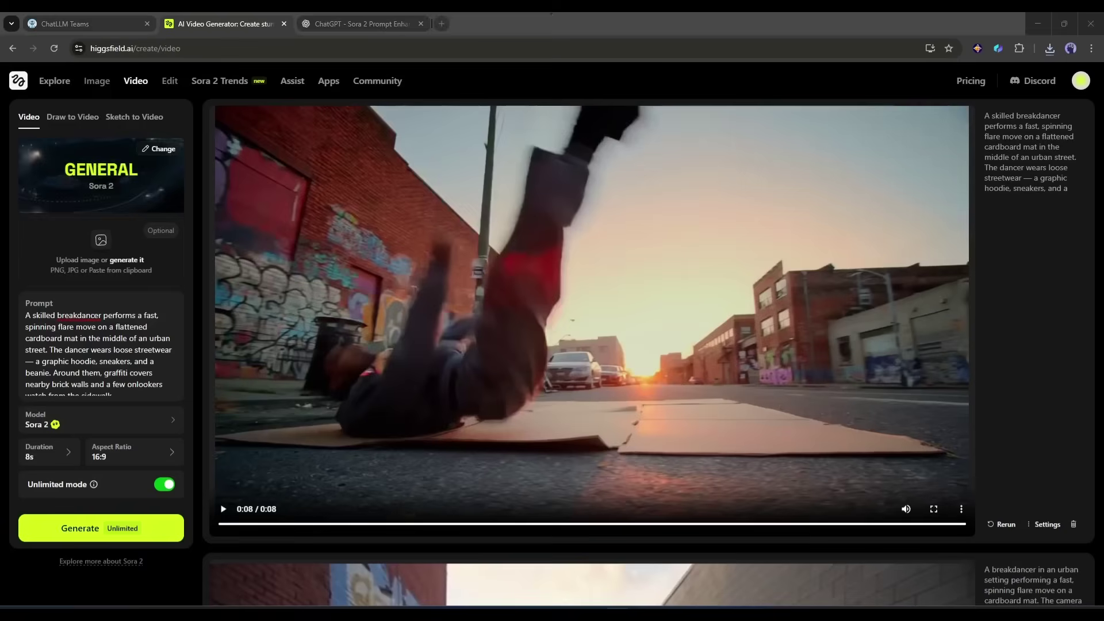
Replace the breakdancer prompt with the split-screen kitchen-and-laundry-room phone argument prompt.
{"action": "left_click", "coordinate": [113, 343]}
{"action": "key", "text": "ctrl+a"}
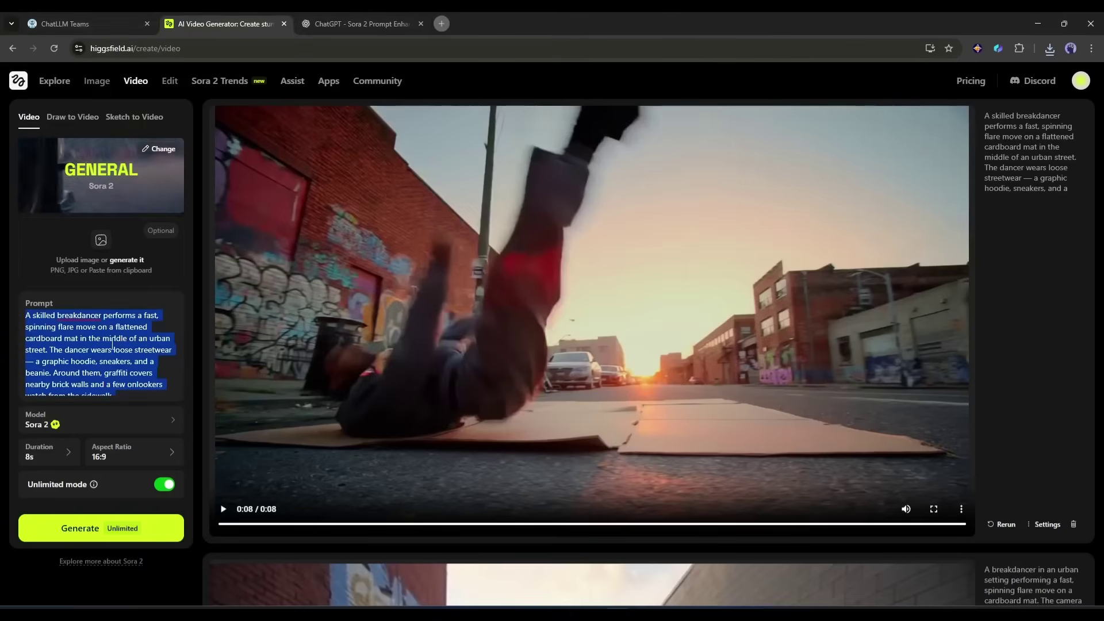
{"action": "key", "text": "ctrl+v"}
{"action": "key", "text": "ctrl+a"}
{"action": "key", "text": "BackSpace"}
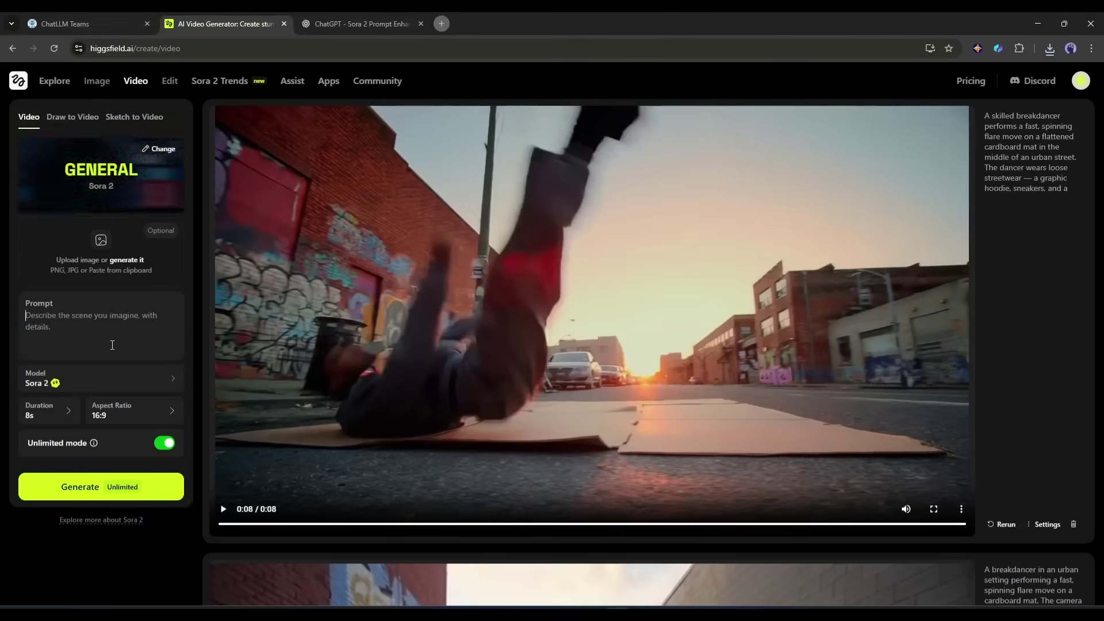
{"action": "type", "text": "A split-screen shot. On the left, a woman in a modern kitchen talks on her phone saying, 'I can't believe you forgot!' On the right, a man in a laundry room responds, 'I'm sorry, I'll make it up to you.' Both are holding phones to their ears."}
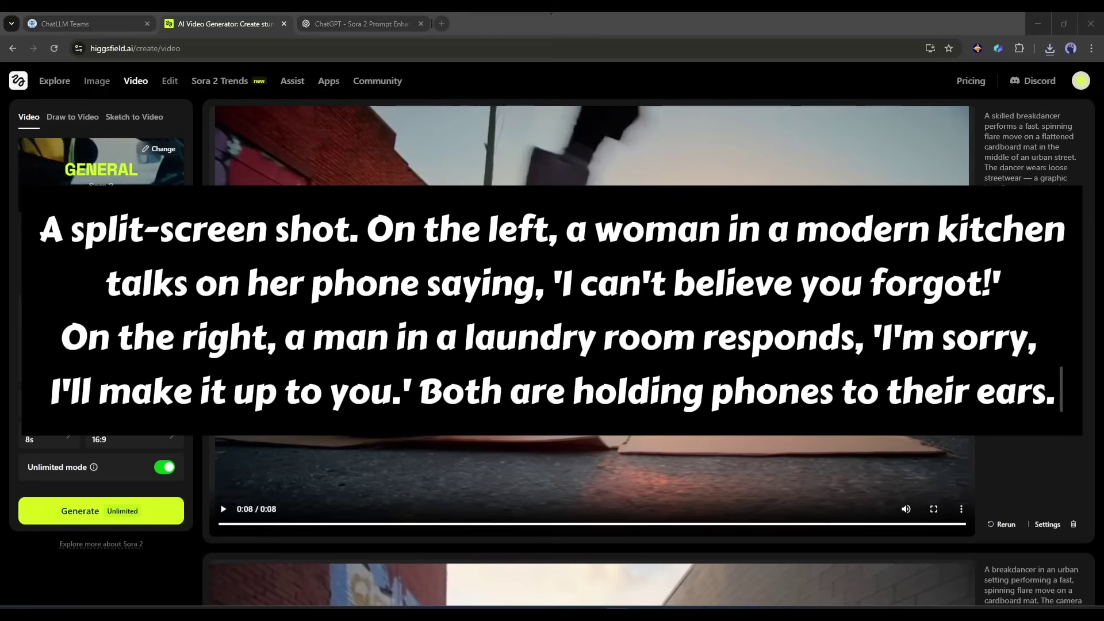
Generate the split-screen video with Google Veo 3.1 Fast, then with Sora 2.
{"action": "left_click", "coordinate": [100, 405]}
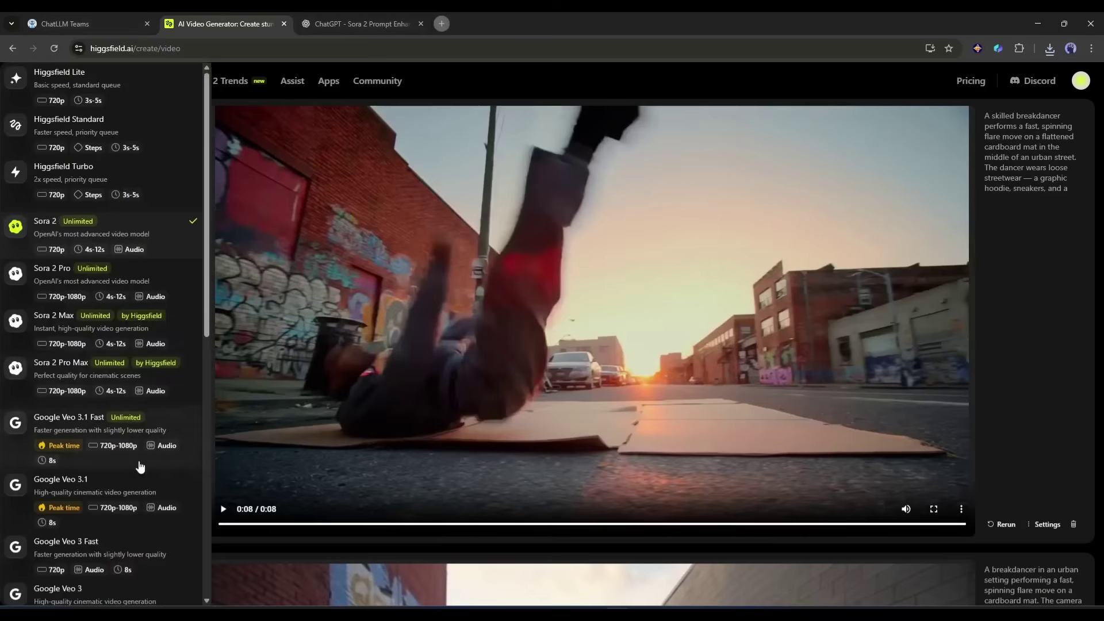
{"action": "left_click", "coordinate": [187, 438]}
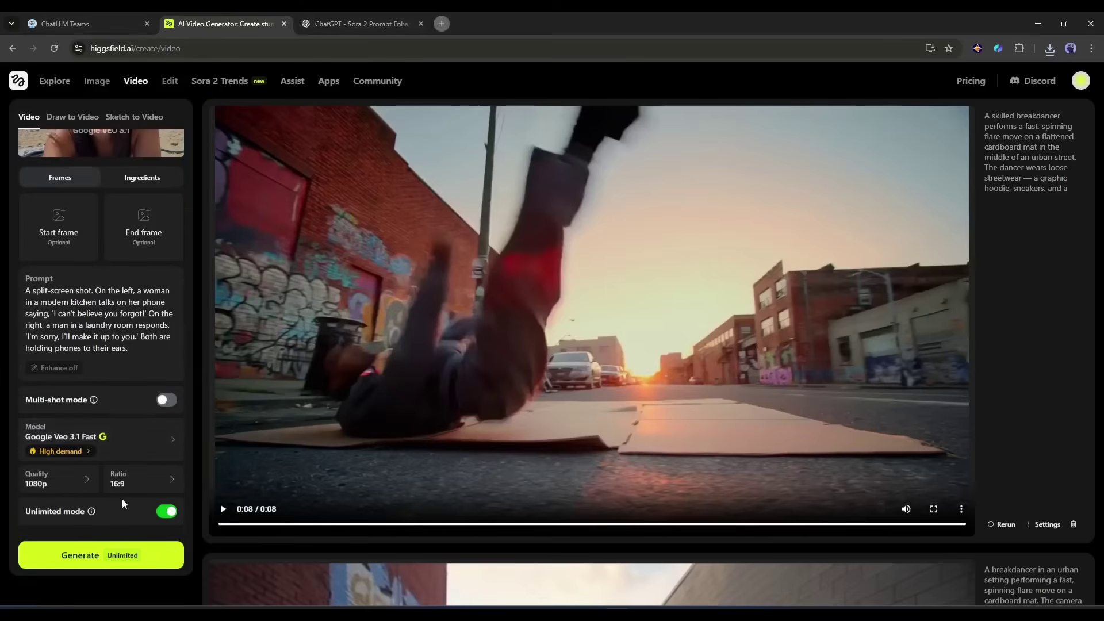
{"action": "left_click", "coordinate": [95, 557]}
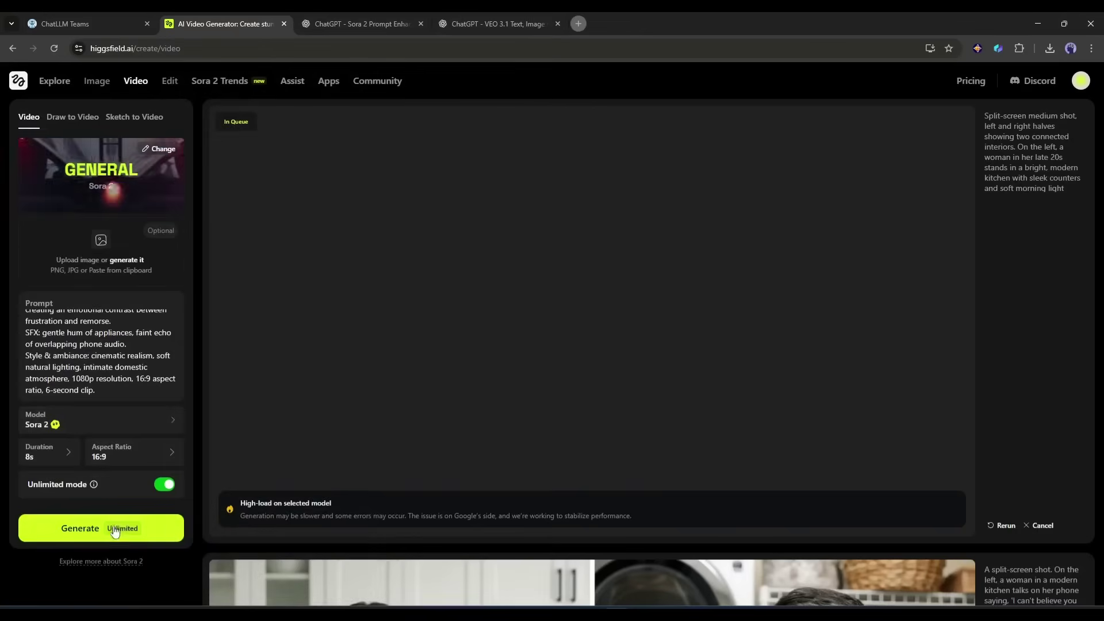
{"action": "left_click", "coordinate": [115, 529]}
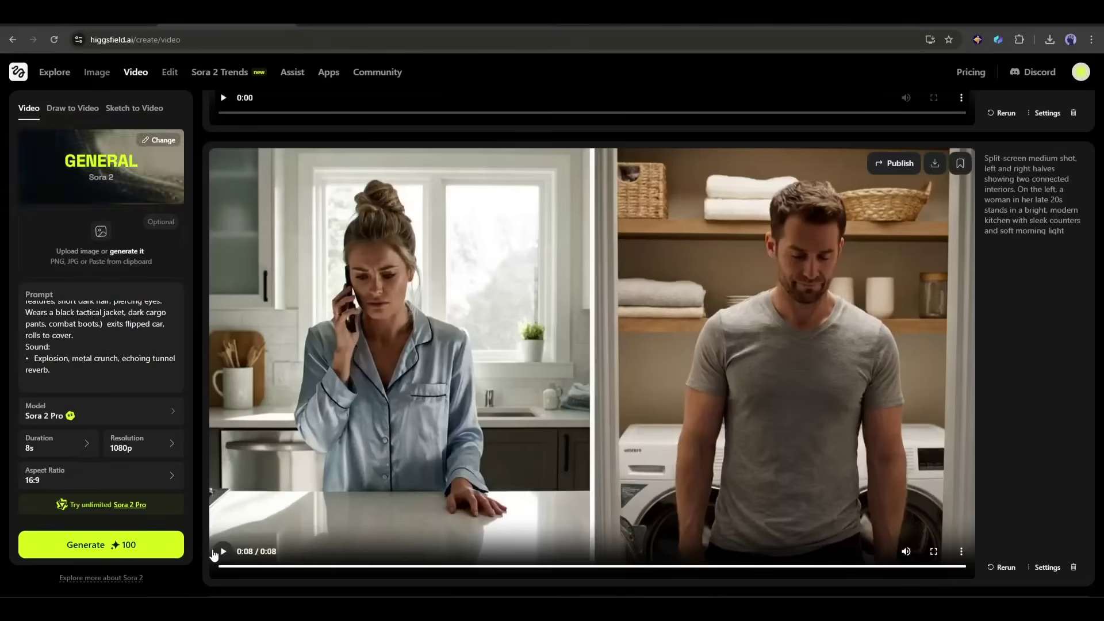
Replay the finished split-screen clip several times, then play the earlier split-screen phone-call video.
{"action": "left_click", "coordinate": [214, 552]}
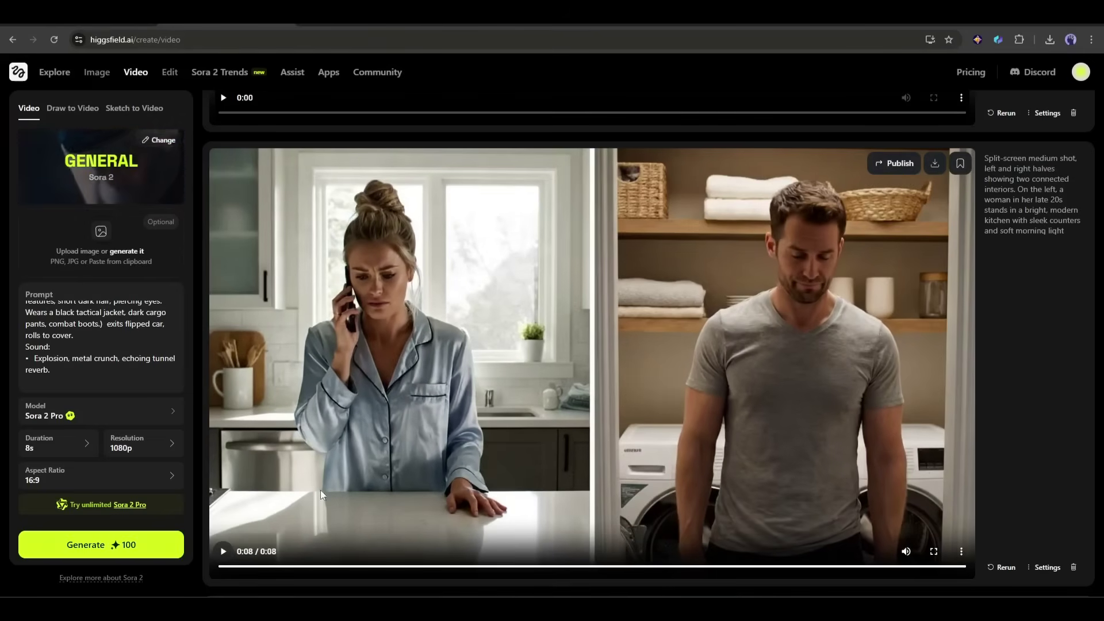
{"action": "left_click", "coordinate": [222, 552]}
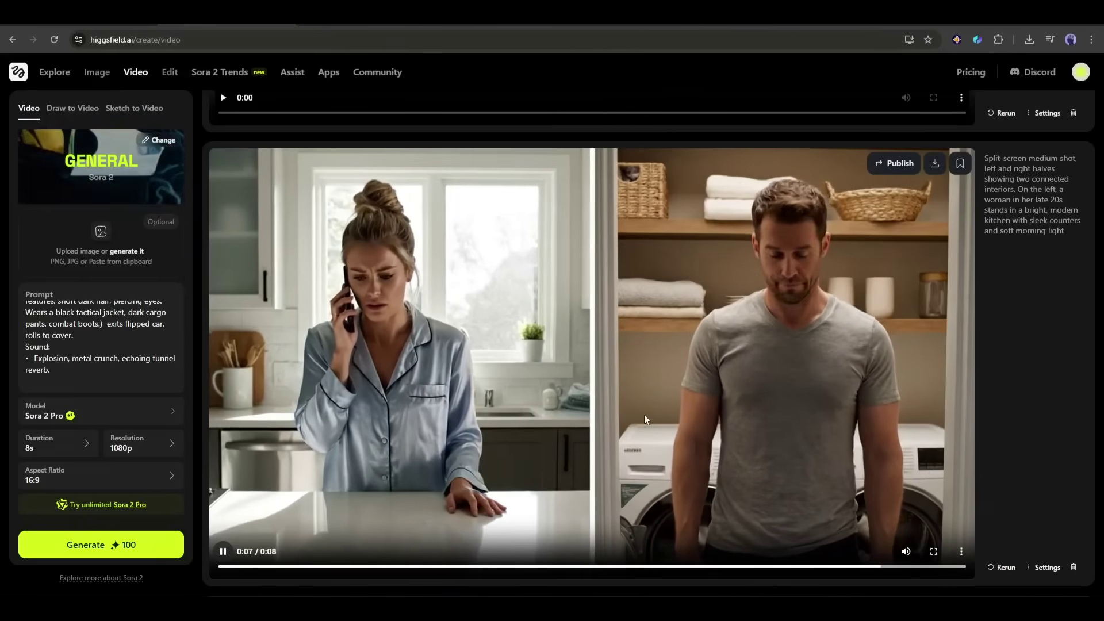
{"action": "left_click", "coordinate": [215, 551]}
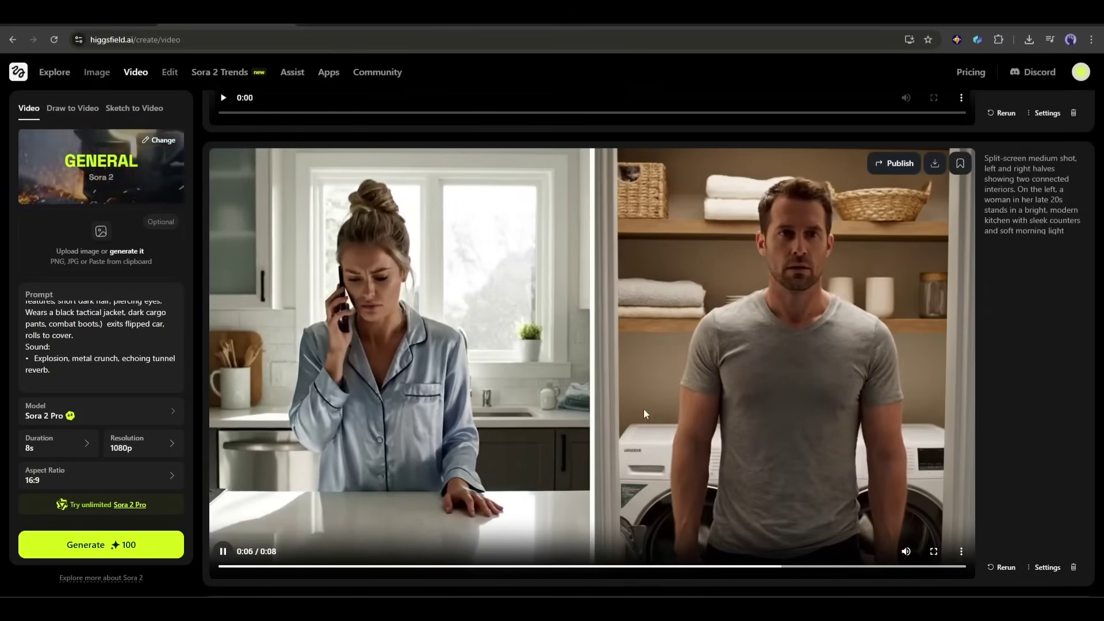
{"action": "scroll", "coordinate": [575, 417], "scroll_direction": "up", "scroll_amount": 7}
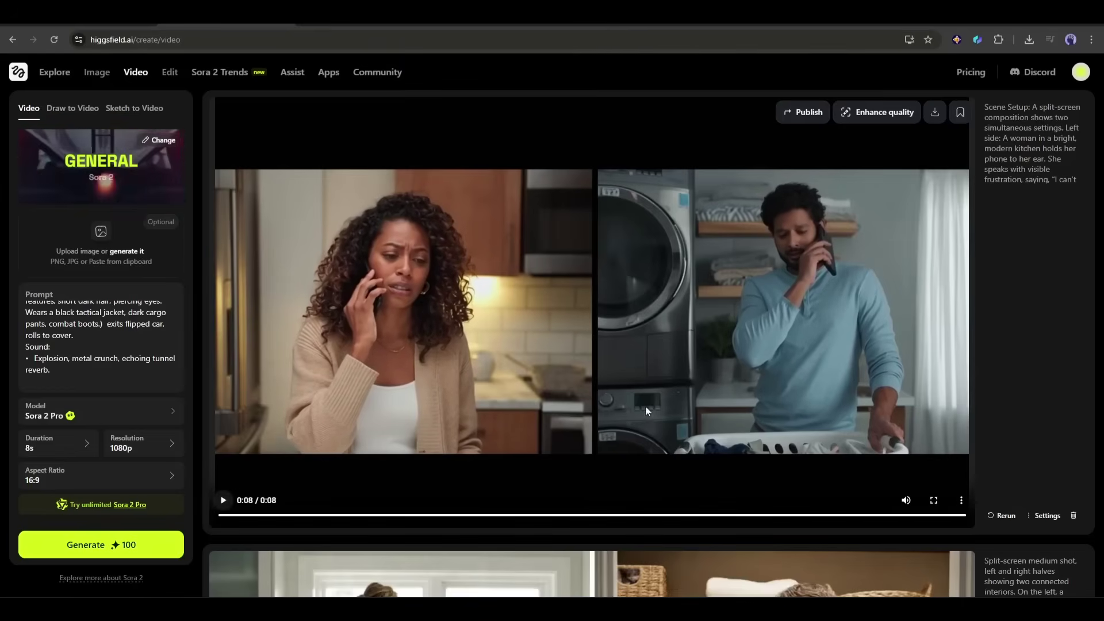
{"action": "left_click", "coordinate": [567, 355]}
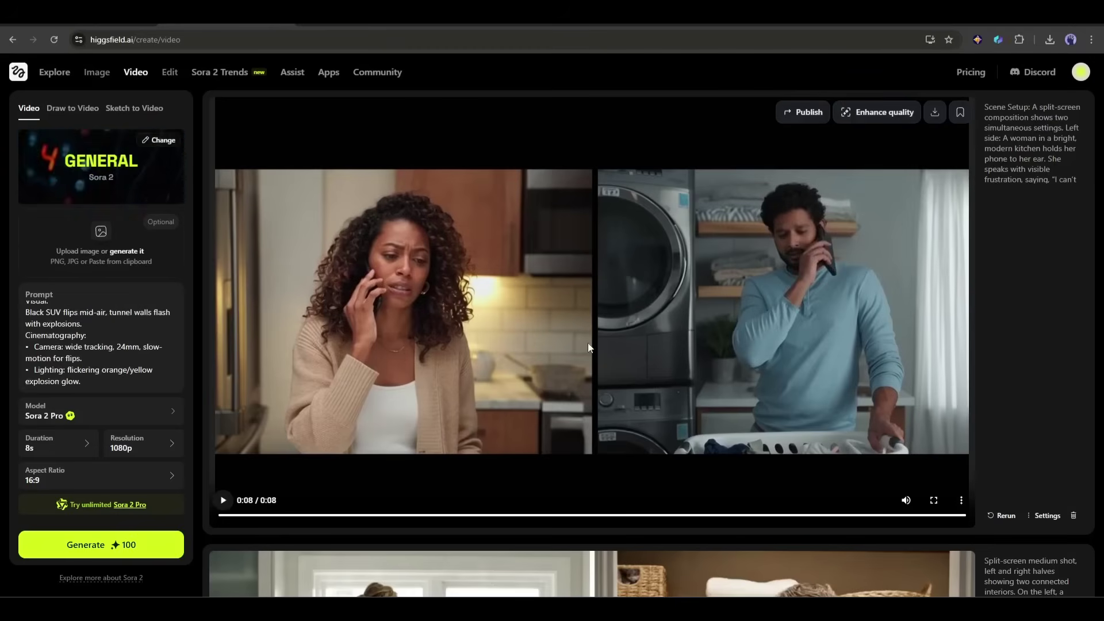
Paste the multi-shot tactical thriller prompt and generate it on Veo 3.1 with multi-shot mode on.
{"action": "scroll", "coordinate": [501, 305], "scroll_direction": "down", "scroll_amount": 5}
{"action": "scroll", "coordinate": [512, 312], "scroll_direction": "up", "scroll_amount": 5}
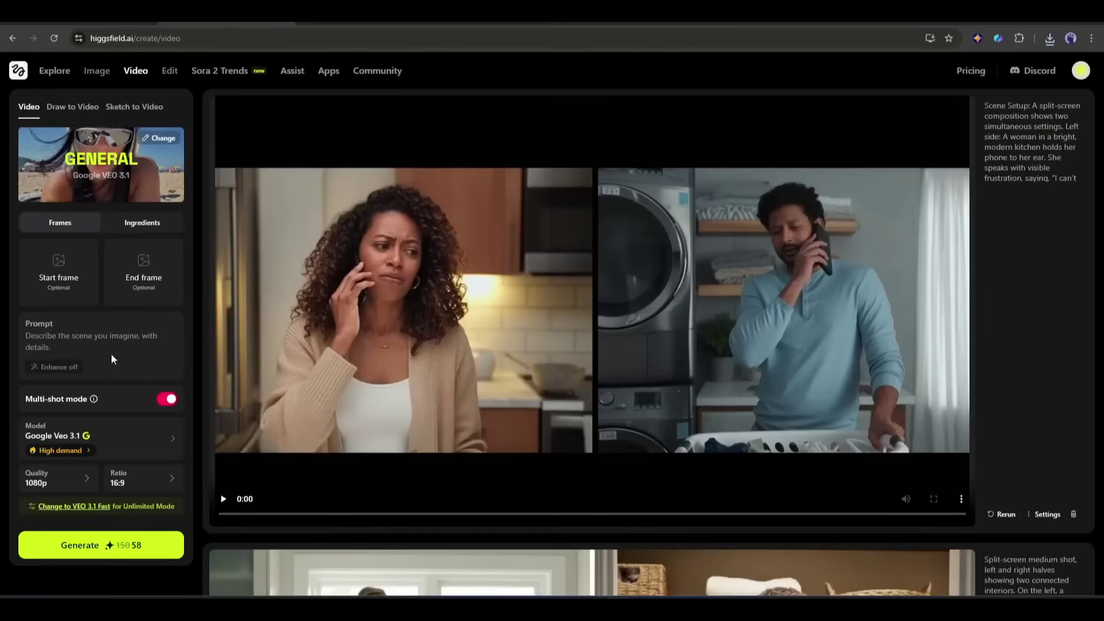
{"action": "key", "text": "ctrl+v"}
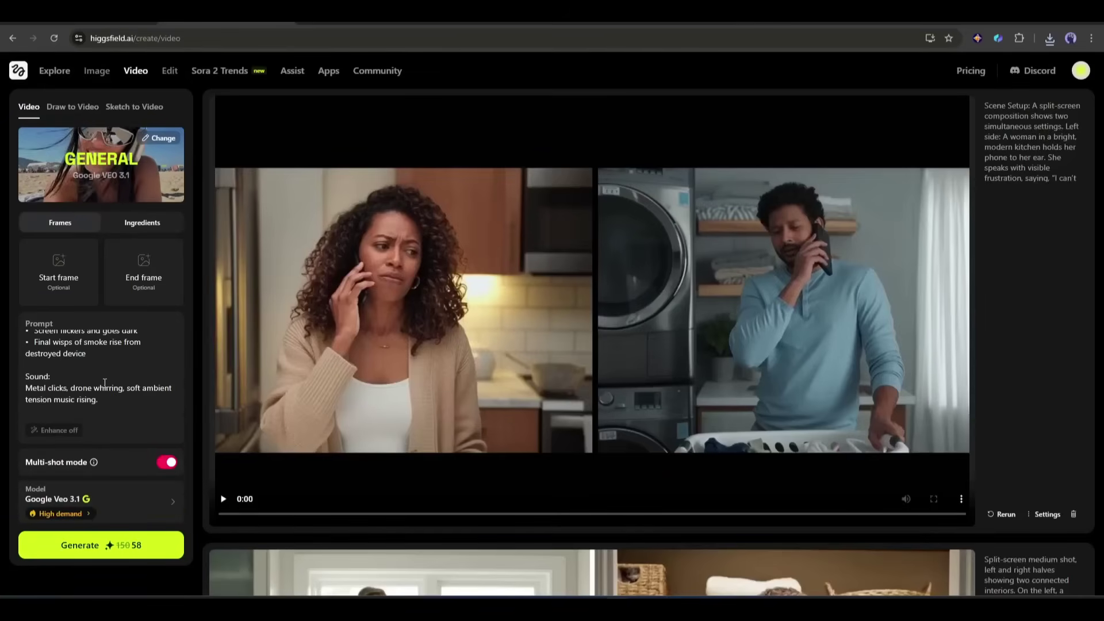
{"action": "scroll", "coordinate": [104, 383], "scroll_direction": "up", "scroll_amount": 10}
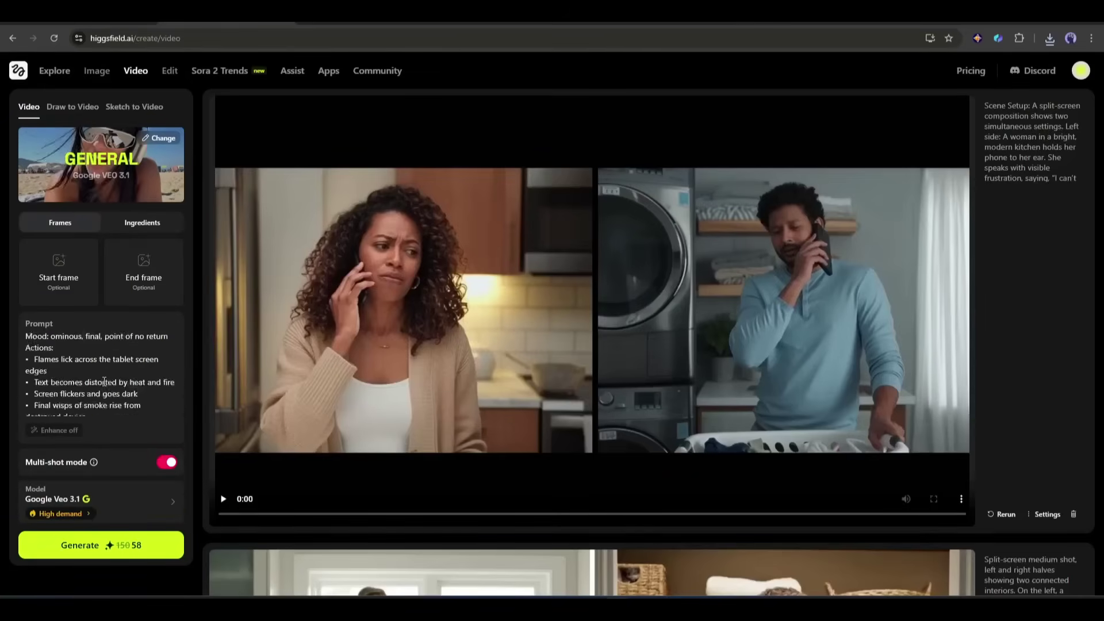
{"action": "left_click", "coordinate": [164, 469]}
{"action": "scroll", "coordinate": [138, 454], "scroll_direction": "down", "scroll_amount": 1}
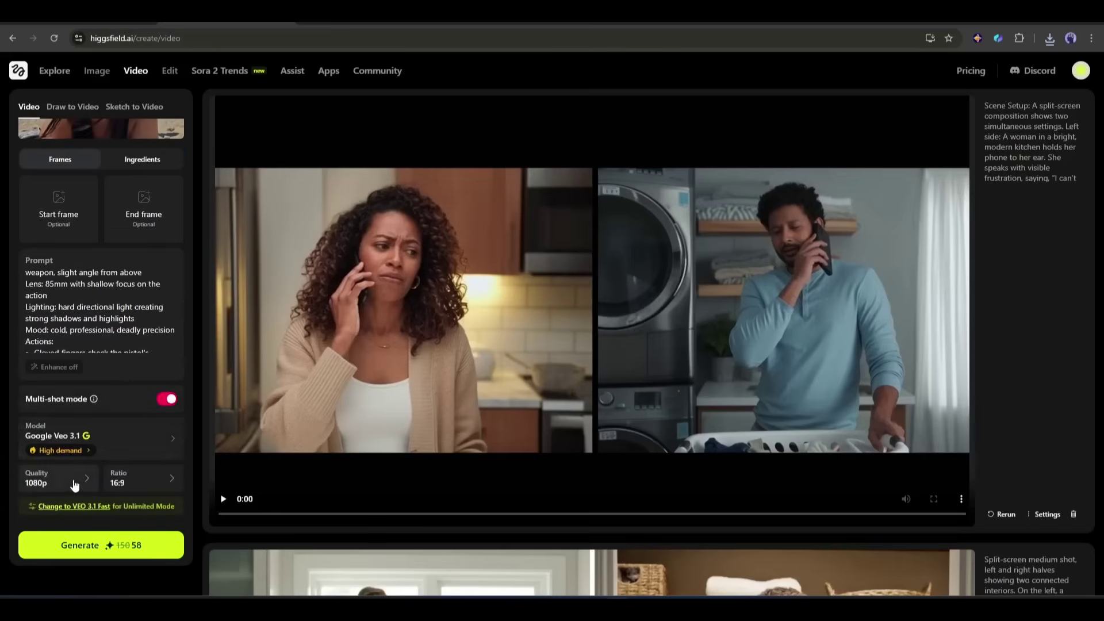
{"action": "left_click", "coordinate": [134, 558]}
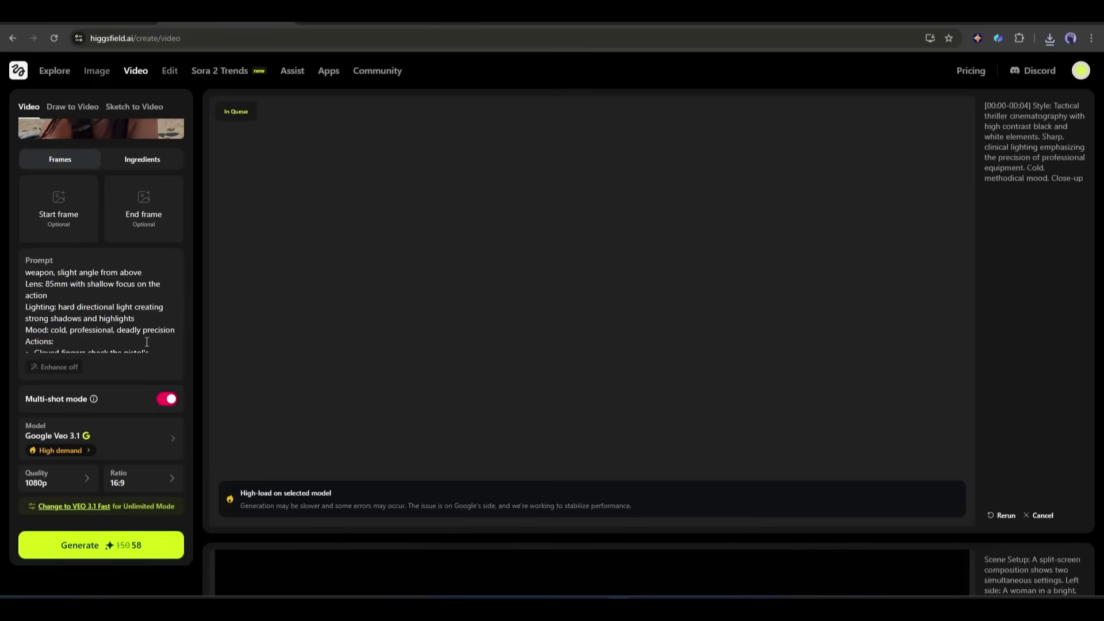
Switch the video model to Sora 2 Pro.
{"action": "left_click", "coordinate": [126, 439]}
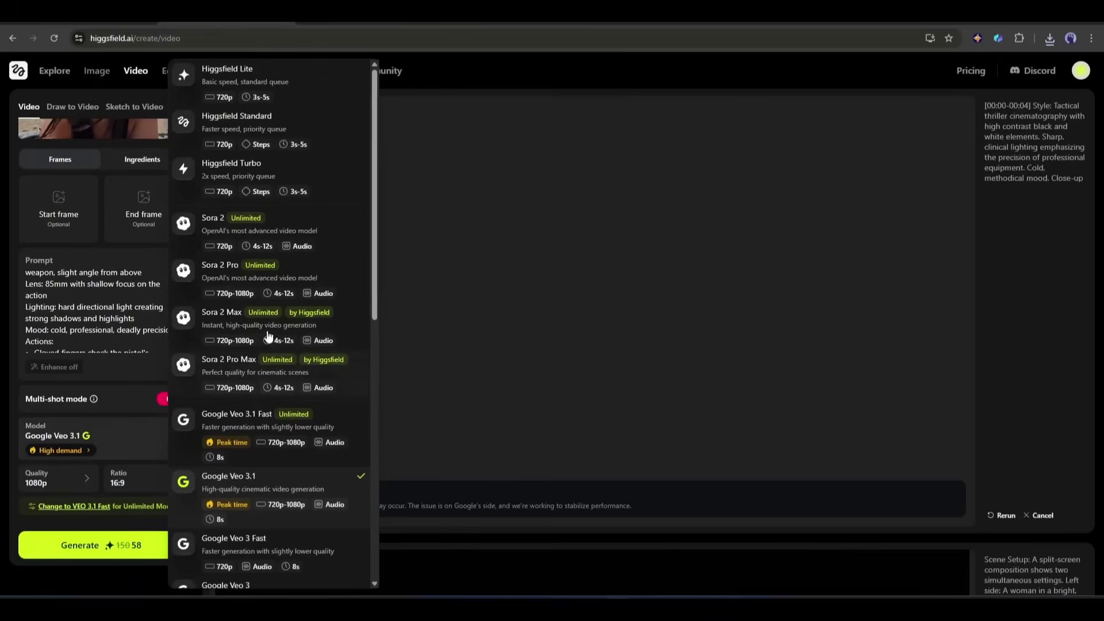
{"action": "left_click", "coordinate": [300, 272]}
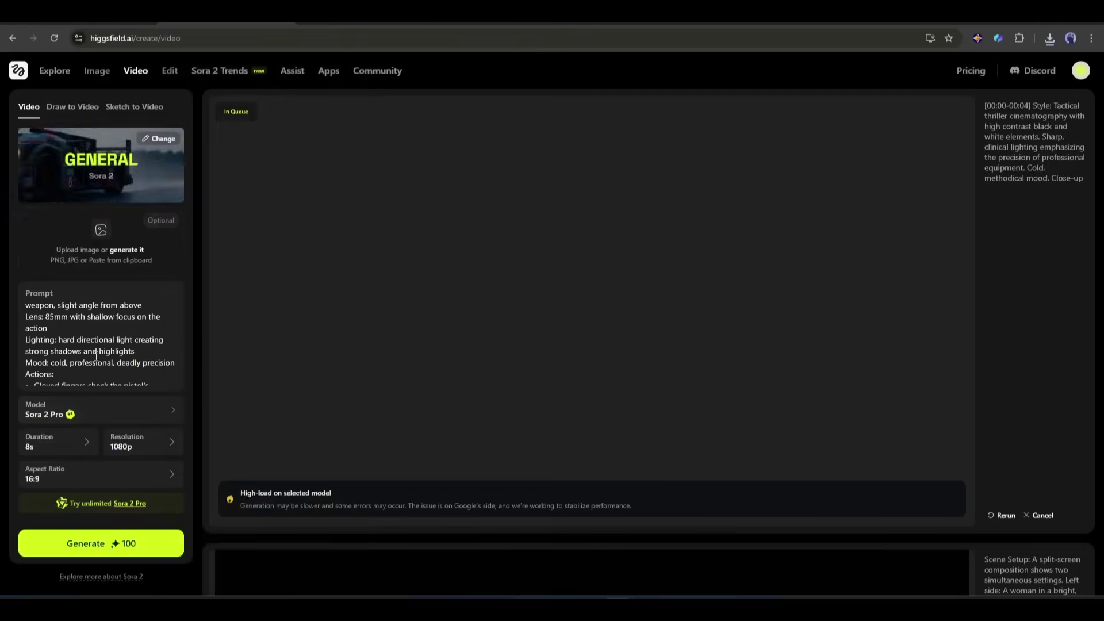
{"action": "scroll", "coordinate": [96, 352], "scroll_direction": "down", "scroll_amount": 3}
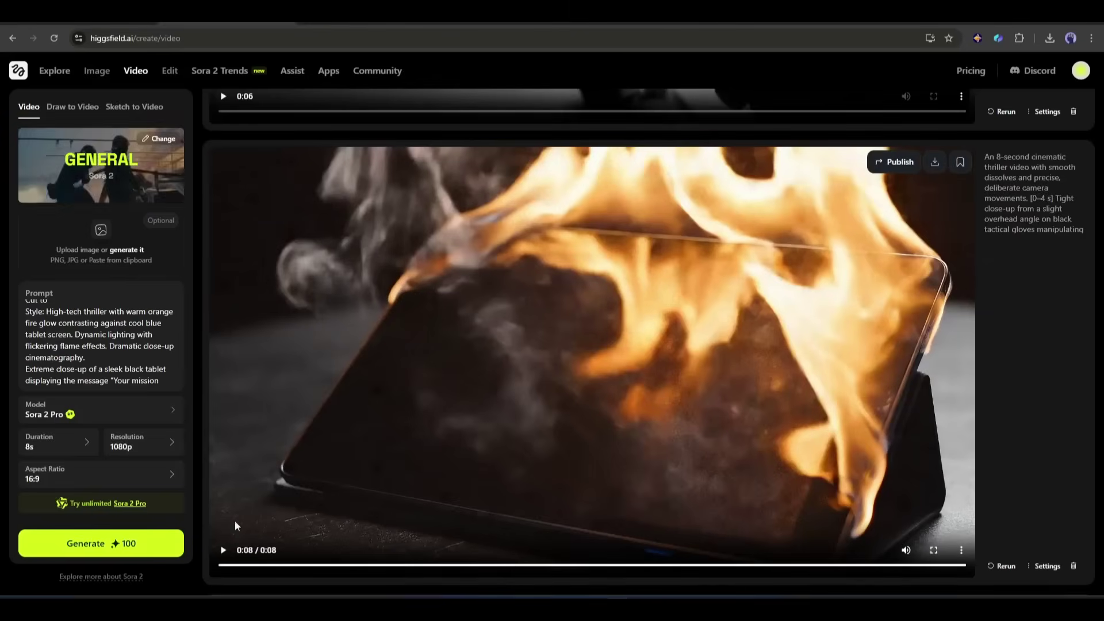
Play the burning-tablet Sora 2 Pro video, then the Veo 3.1 pistol video from the start.
{"action": "left_click", "coordinate": [224, 550]}
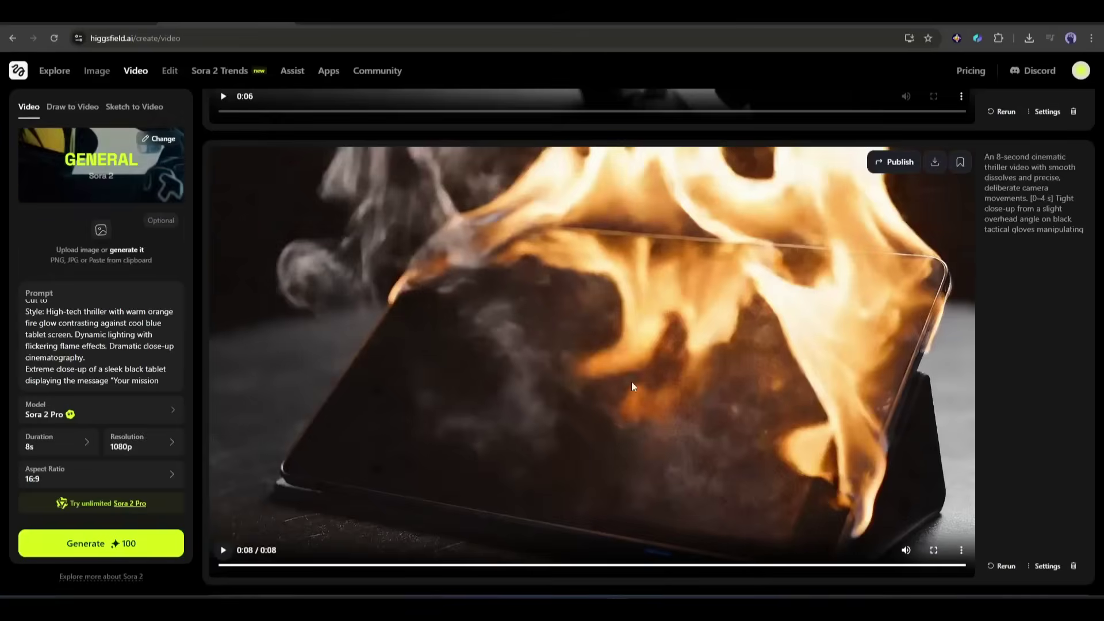
{"action": "scroll", "coordinate": [631, 382], "scroll_direction": "up", "scroll_amount": 8}
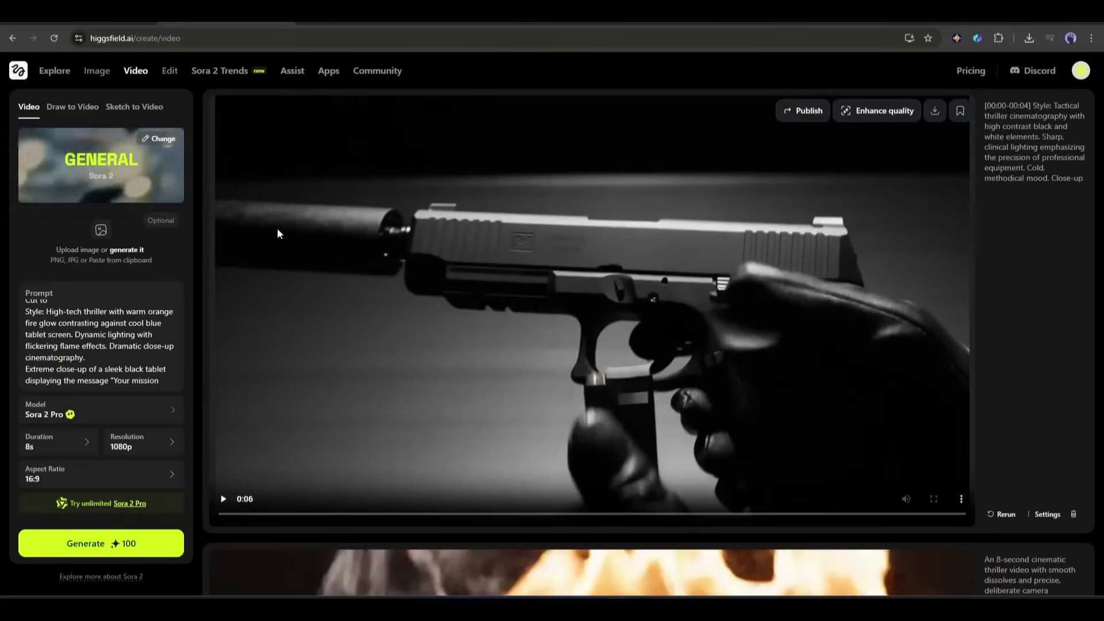
{"action": "left_click", "coordinate": [225, 486]}
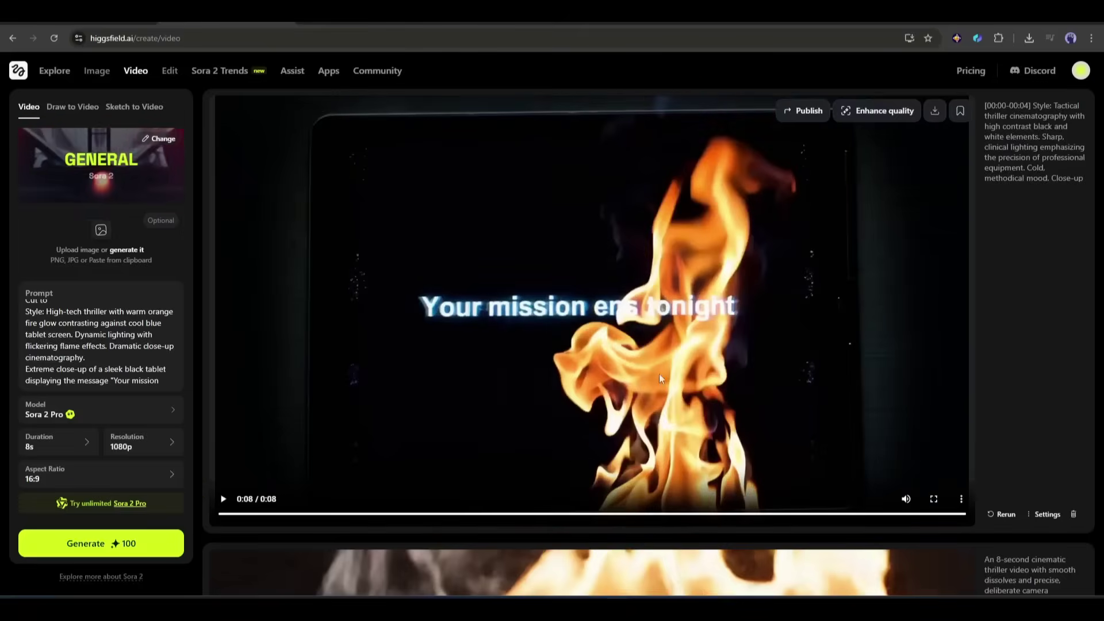
{"action": "scroll", "coordinate": [560, 340], "scroll_direction": "down", "scroll_amount": 7}
{"action": "scroll", "coordinate": [554, 342], "scroll_direction": "up", "scroll_amount": 7}
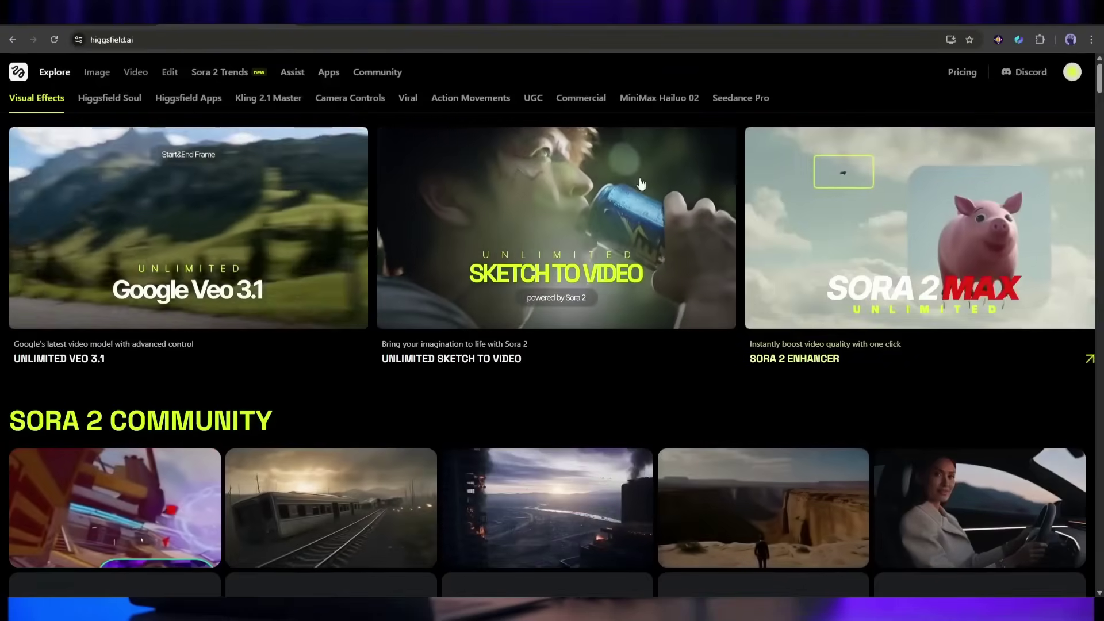
{"action": "scroll", "coordinate": [262, 238], "scroll_direction": "down", "scroll_amount": 4}
{"action": "scroll", "coordinate": [262, 242], "scroll_direction": "down", "scroll_amount": 10}
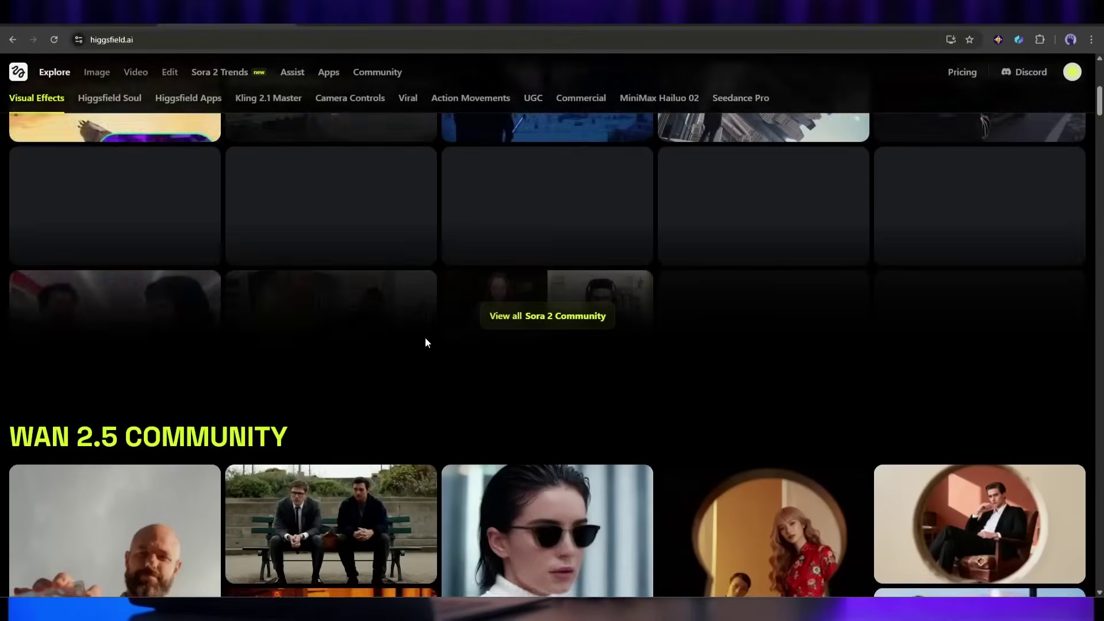
{"action": "scroll", "coordinate": [428, 332], "scroll_direction": "down", "scroll_amount": 12}
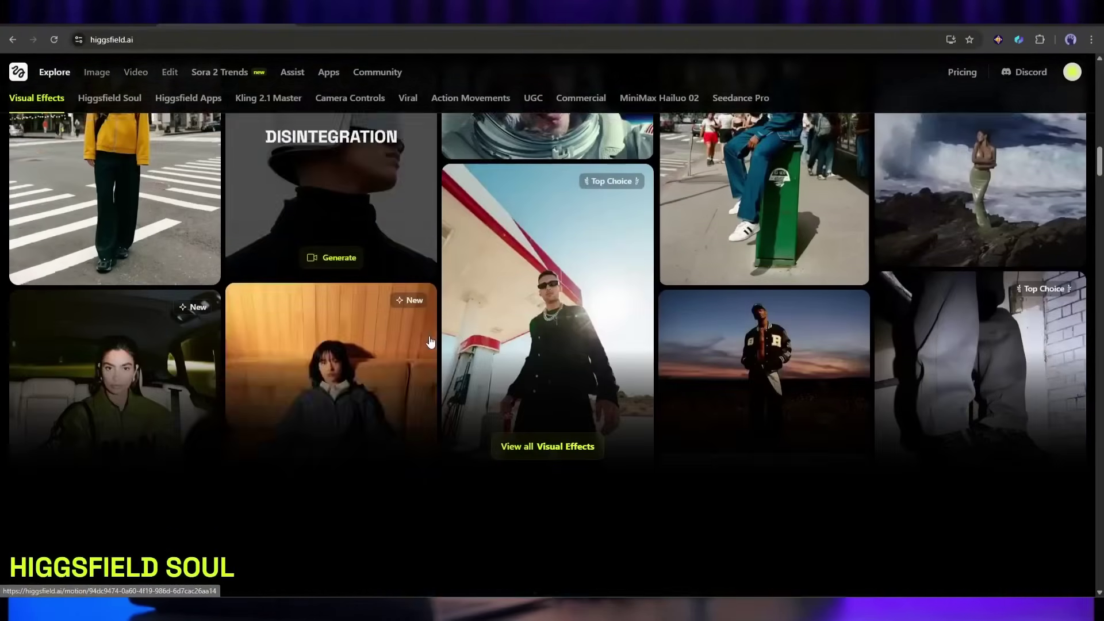
{"action": "scroll", "coordinate": [427, 339], "scroll_direction": "up", "scroll_amount": 6}
{"action": "scroll", "coordinate": [426, 340], "scroll_direction": "up", "scroll_amount": 15}
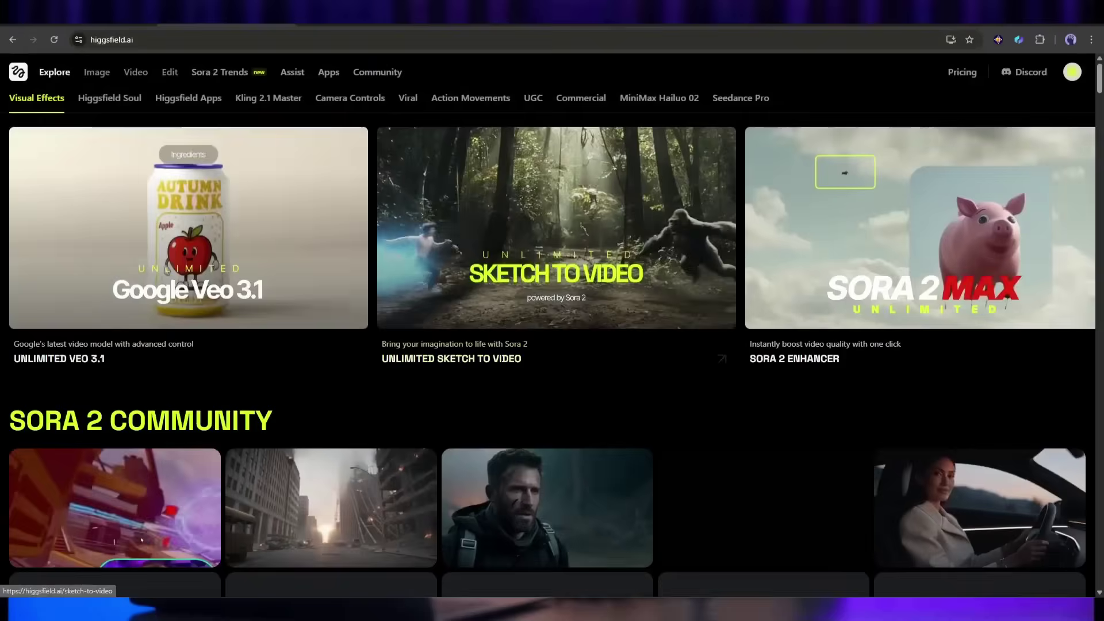
{"action": "mouse_move", "coordinate": [135, 72]}
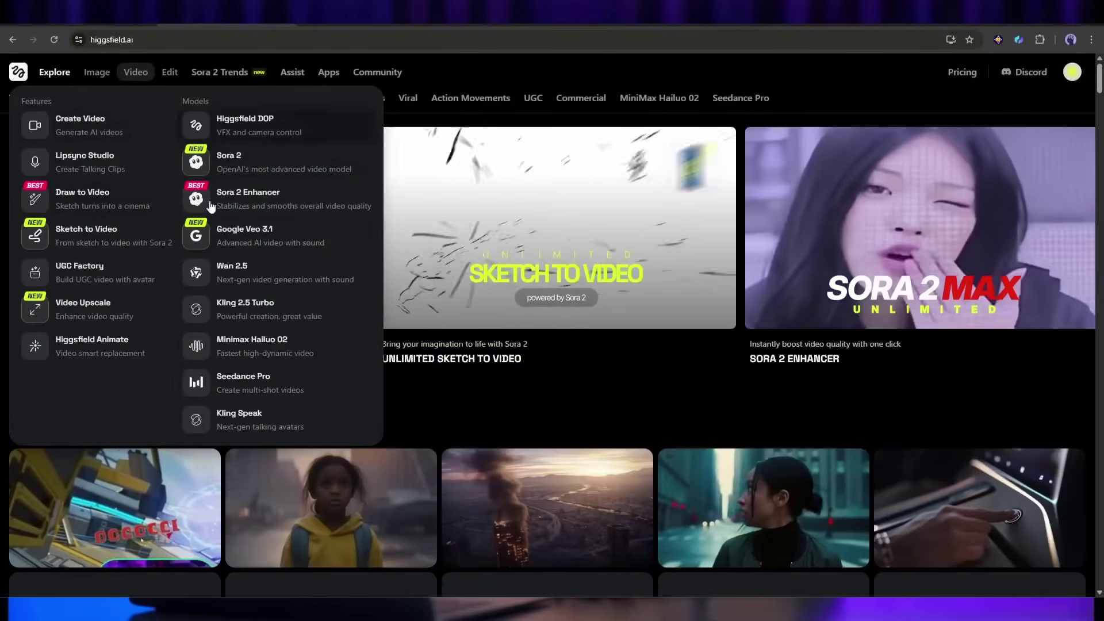
{"action": "mouse_move", "coordinate": [97, 72]}
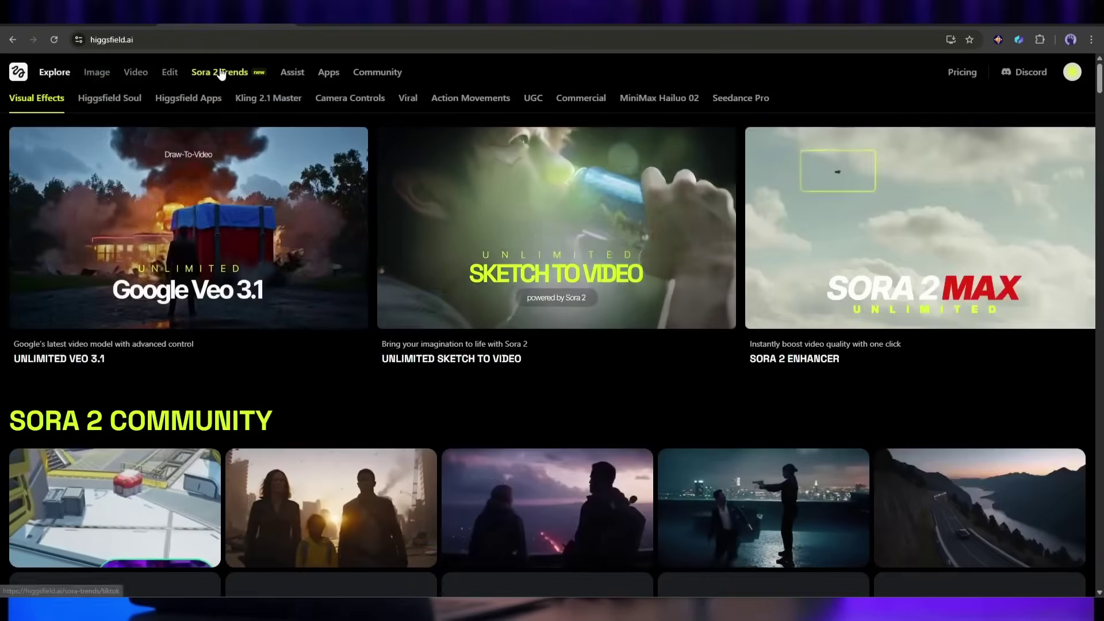
{"action": "mouse_move", "coordinate": [170, 72]}
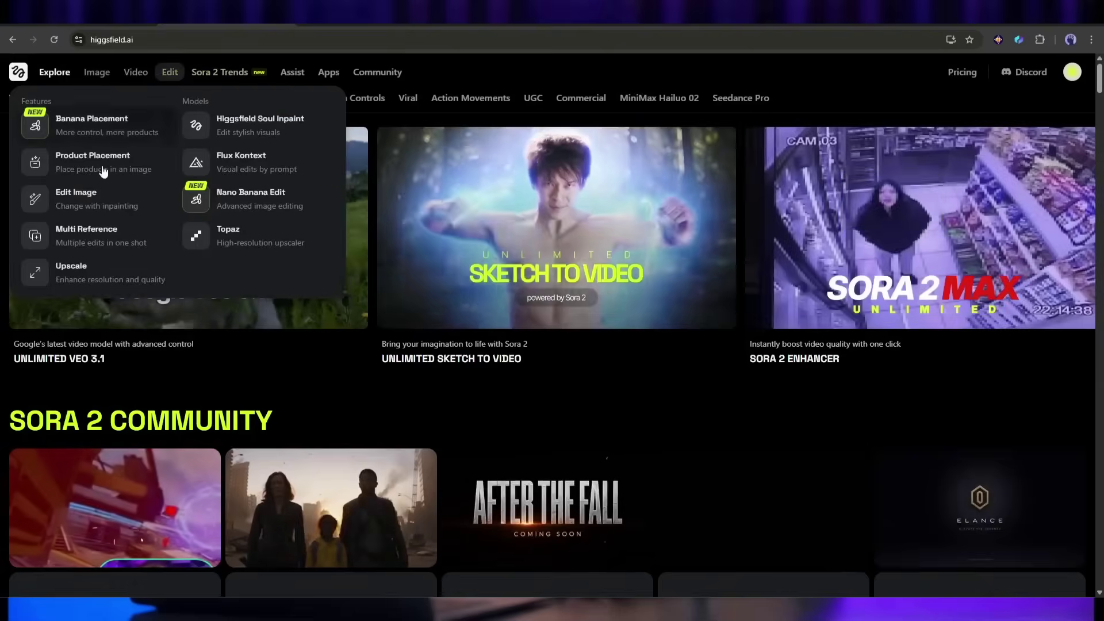